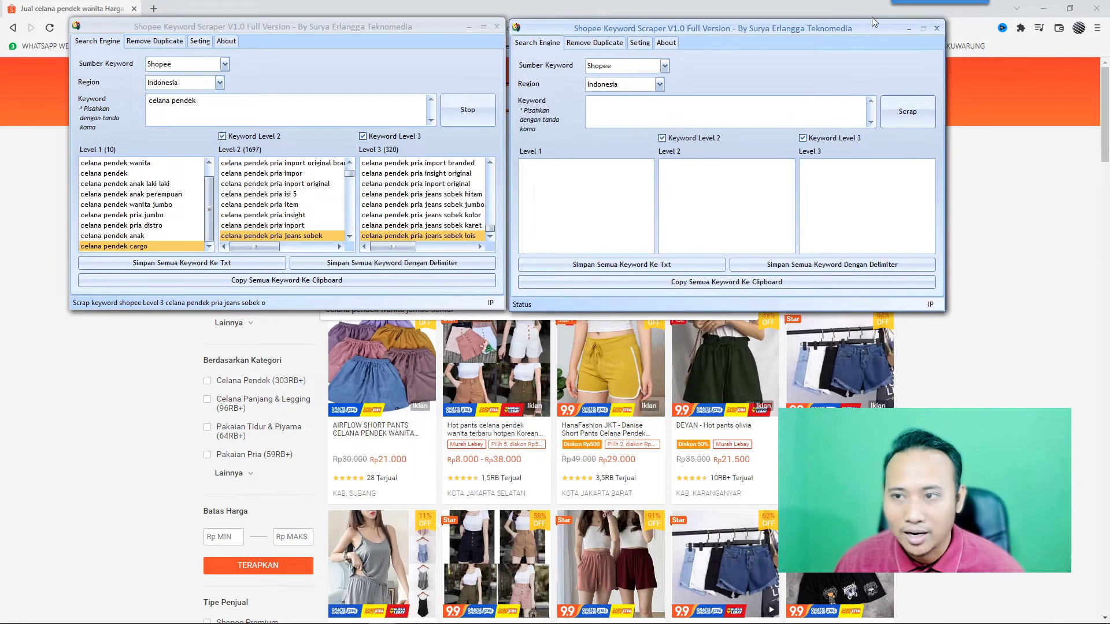
Open the Shopee home page in the browser, return to the empty Shopee Keyword Scraper window and scrape the keyword "tas wanita"
{"action": "left_click", "coordinate": [808, 10]}
{"action": "left_click", "coordinate": [268, 112]}
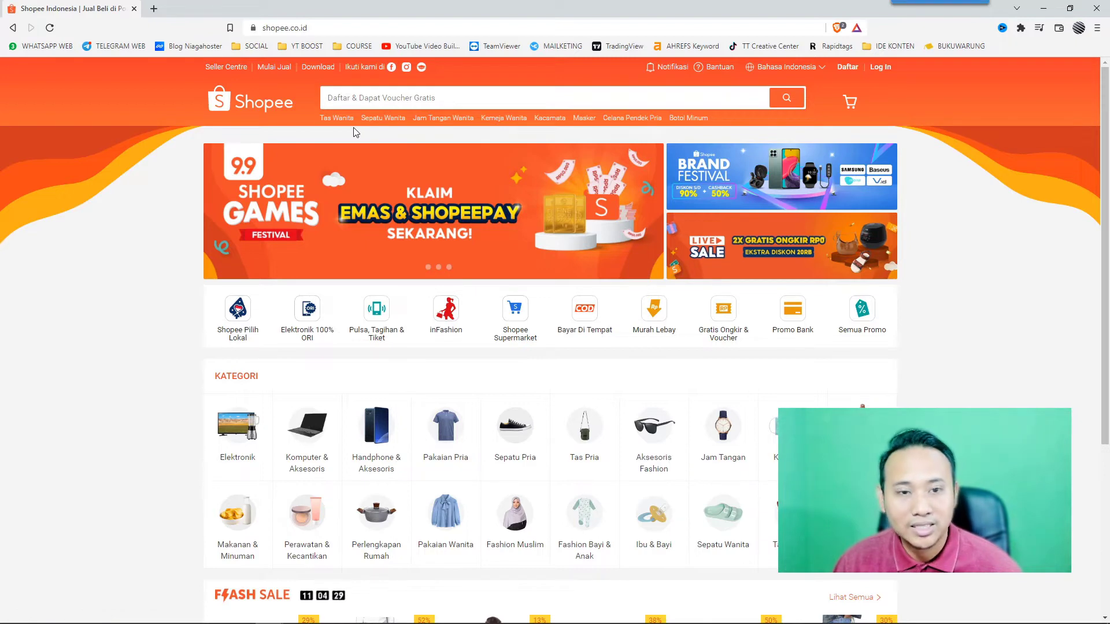
{"action": "key", "text": "alt+Tab"}
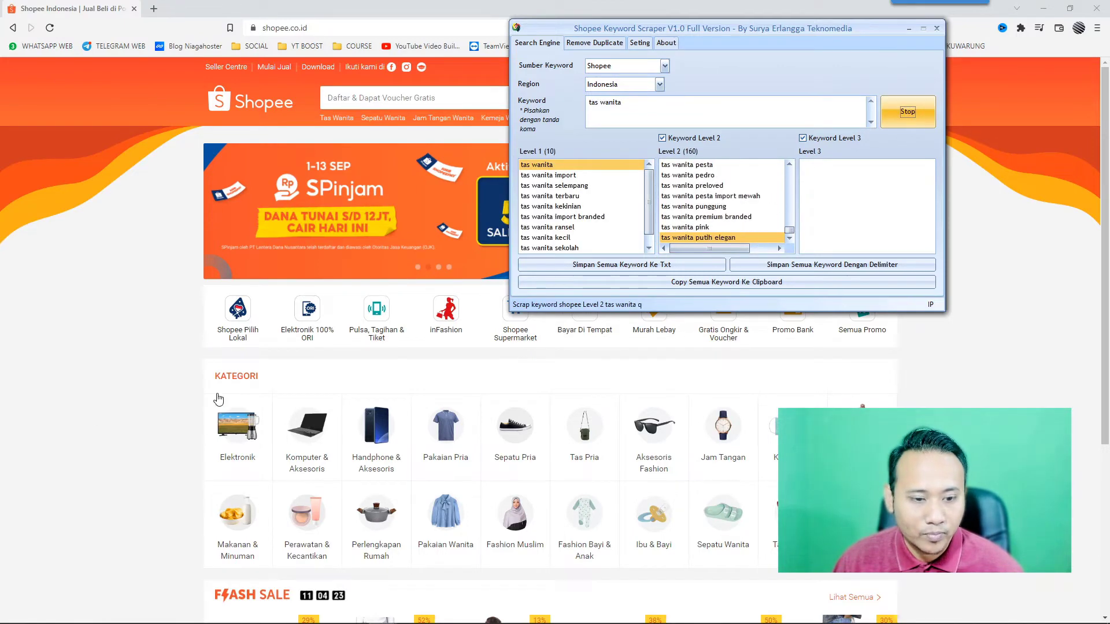
Launch another instance of Shopee Keyword Scraper from its program folder and scrape the keyword "sepatu wanita" in it
{"action": "left_click", "coordinate": [184, 613]}
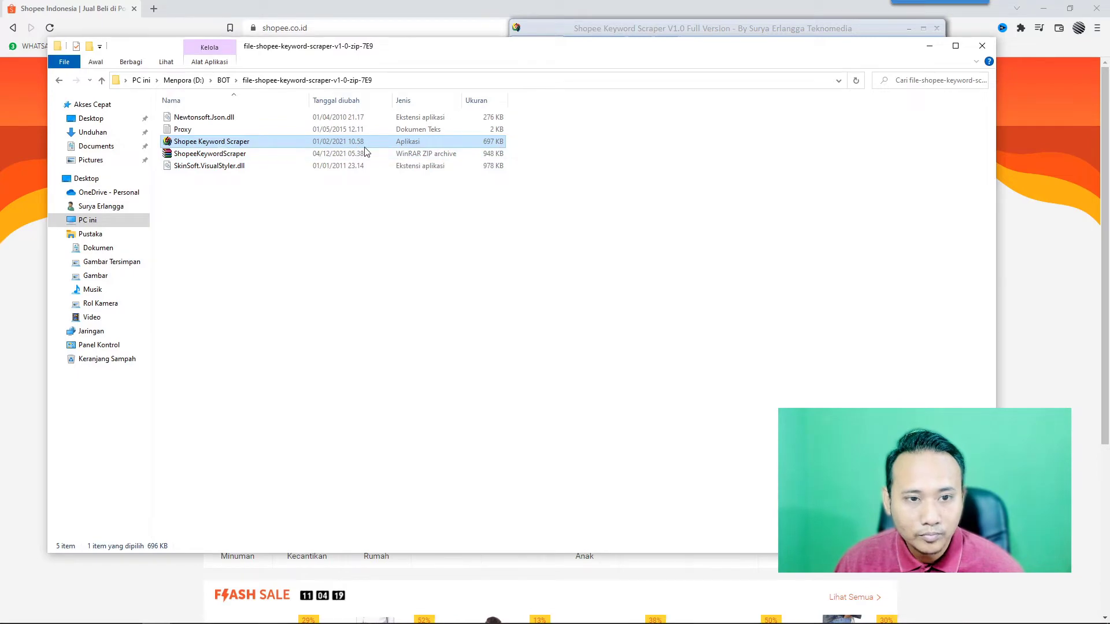
{"action": "left_click", "coordinate": [929, 45]}
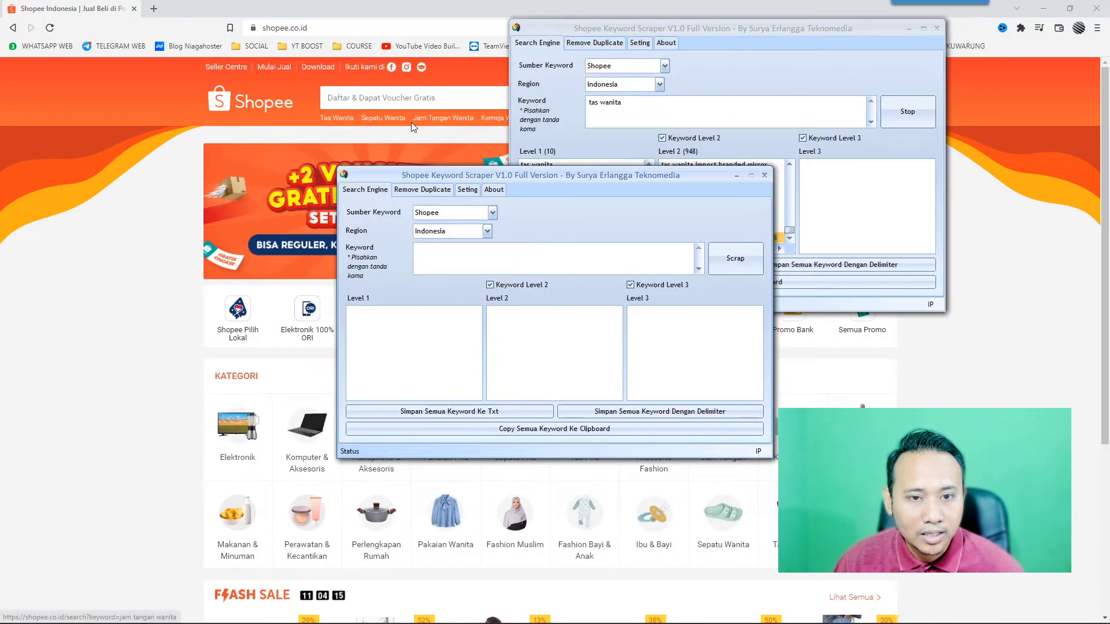
{"action": "left_click", "coordinate": [492, 248]}
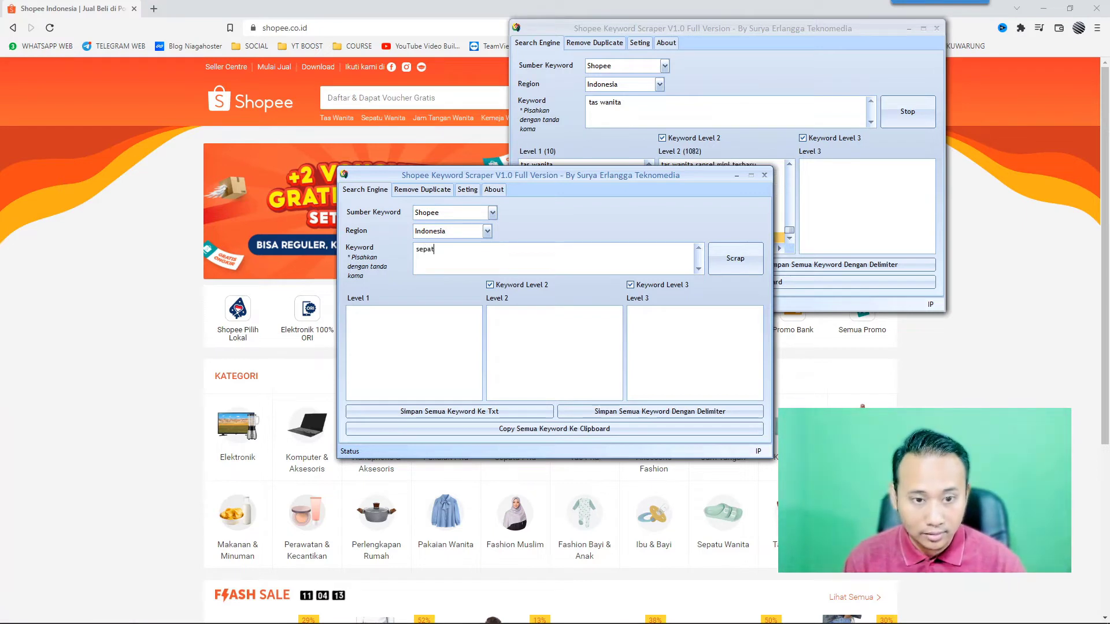
{"action": "left_click", "coordinate": [736, 259]}
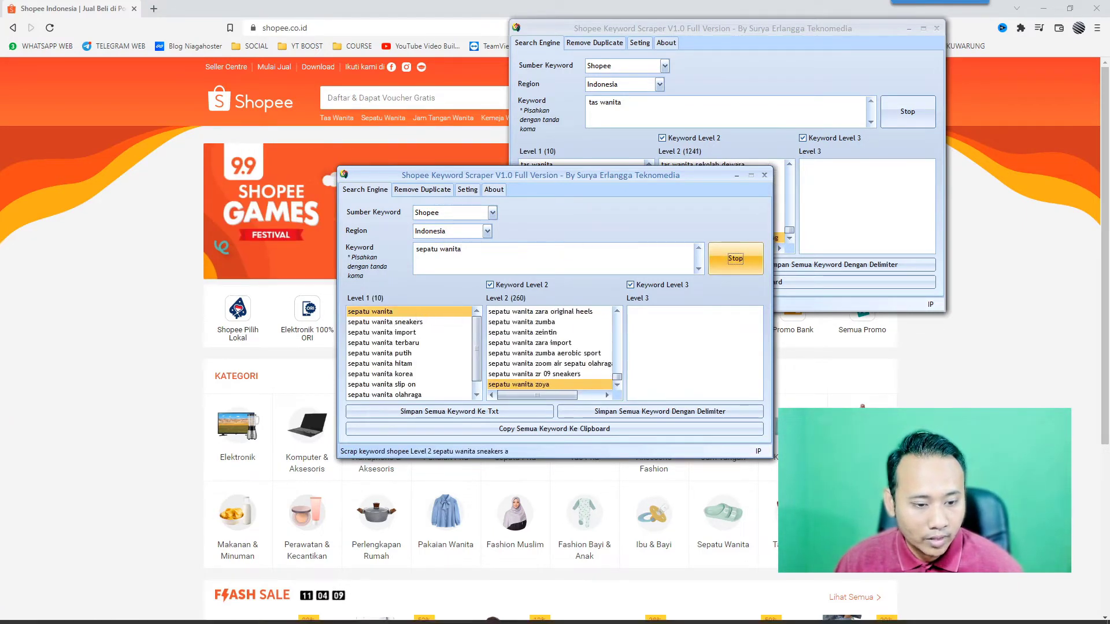
Launch and log in to one more scraper instance, hide the program folder and move the new window off the "sepatu wanita" one
{"action": "left_click", "coordinate": [155, 613]}
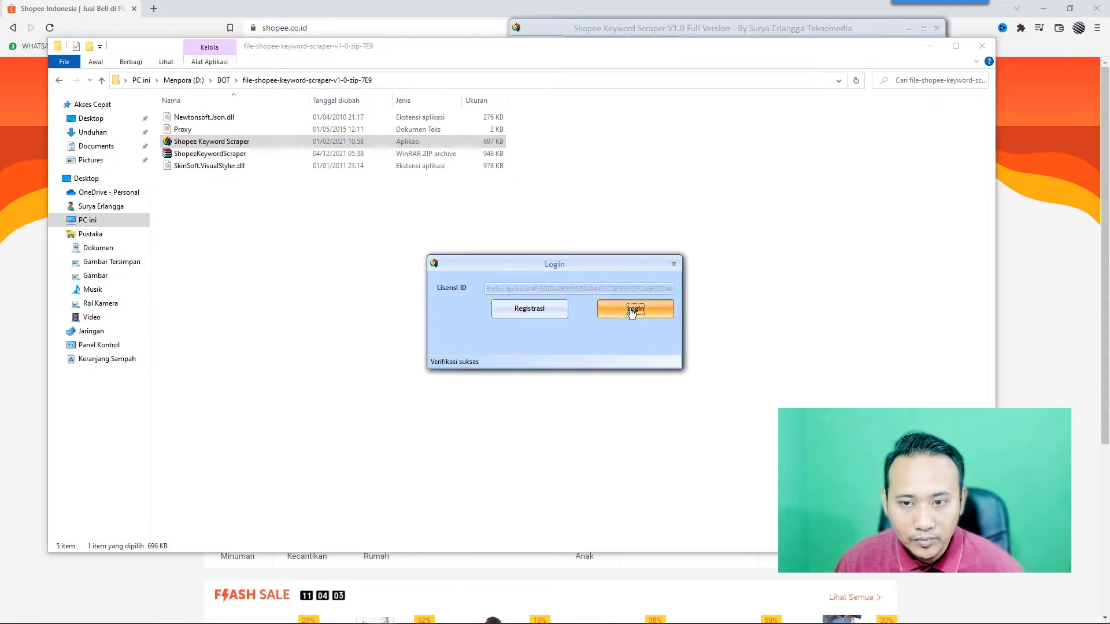
{"action": "left_click", "coordinate": [632, 308]}
{"action": "left_click", "coordinate": [929, 46]}
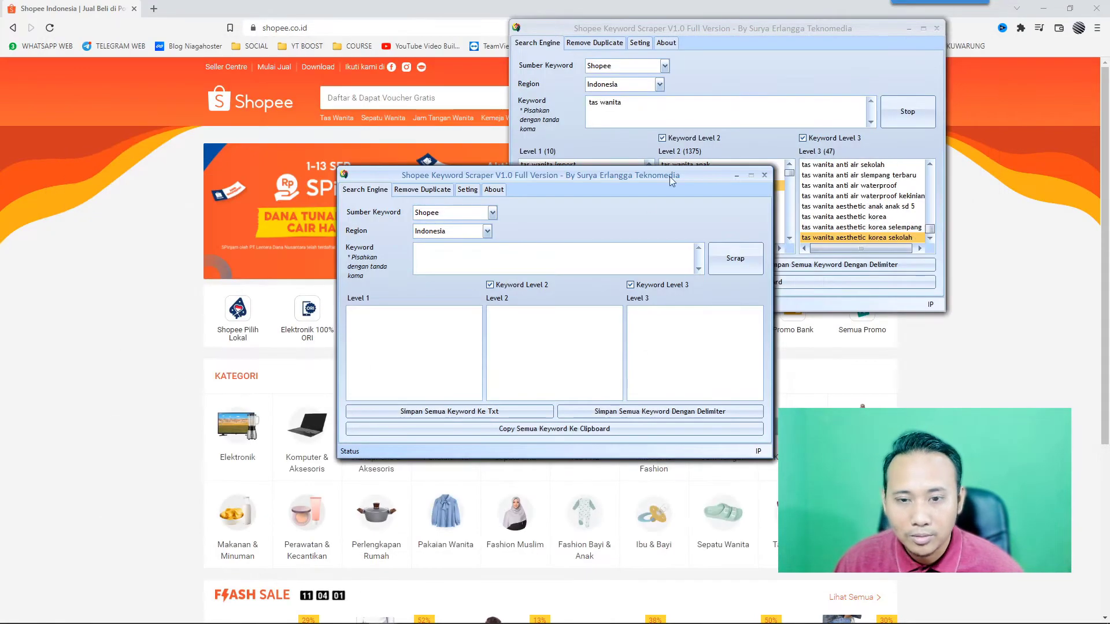
{"action": "left_click_drag", "start_coordinate": [606, 179], "coordinate": [651, 137]}
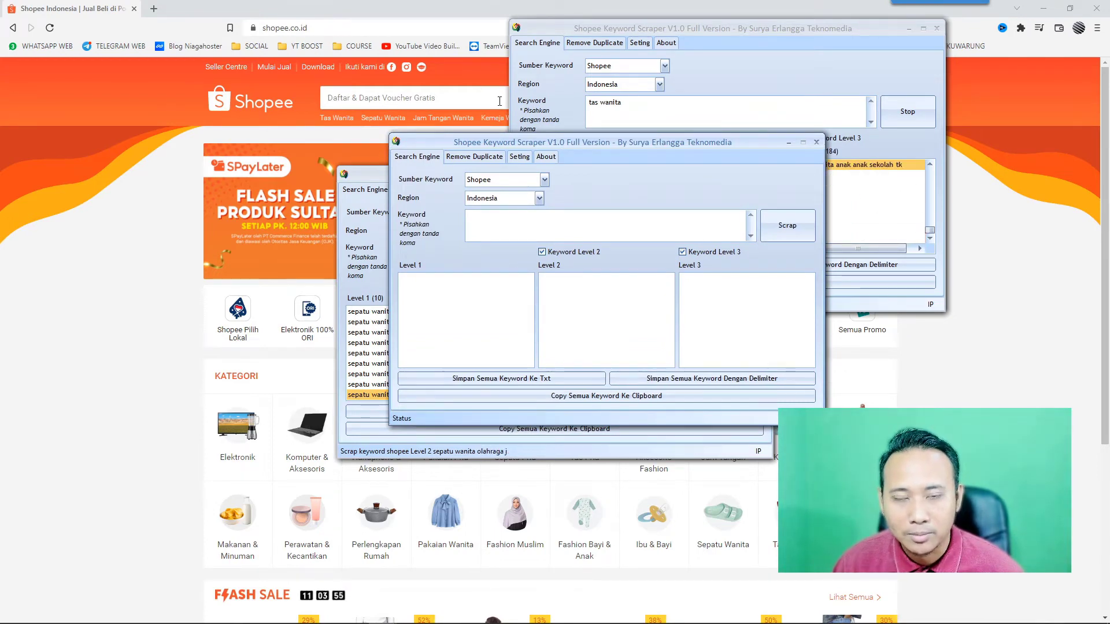
Check the popular search terms on the Shopee home page and scrape the keyword "botol minum" in the empty scraper window
{"action": "left_click", "coordinate": [452, 16]}
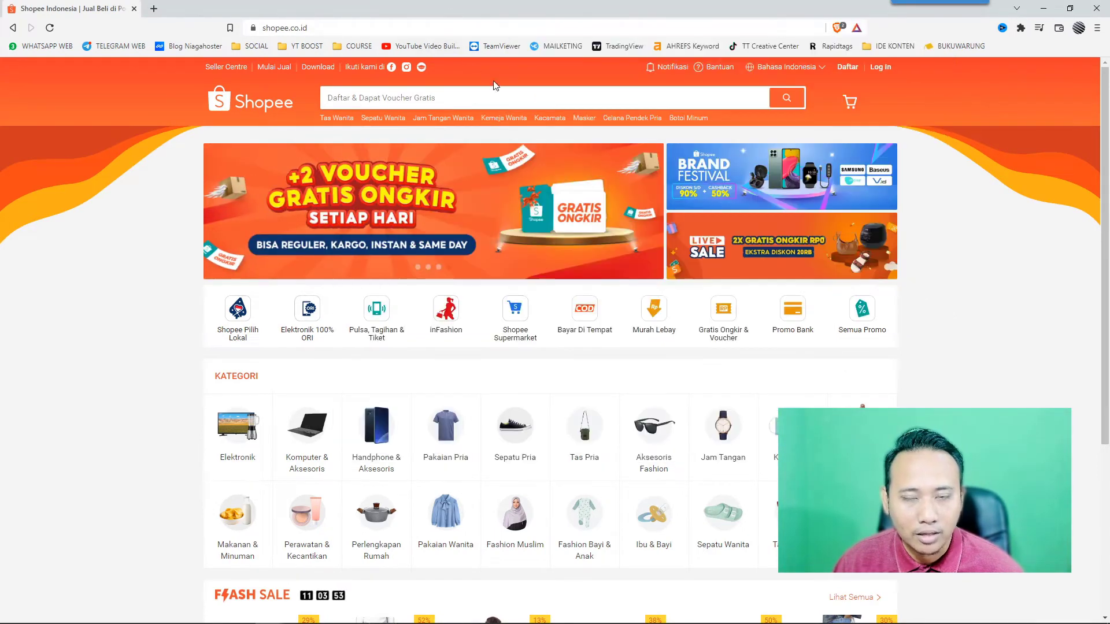
{"action": "key", "text": "alt+Tab"}
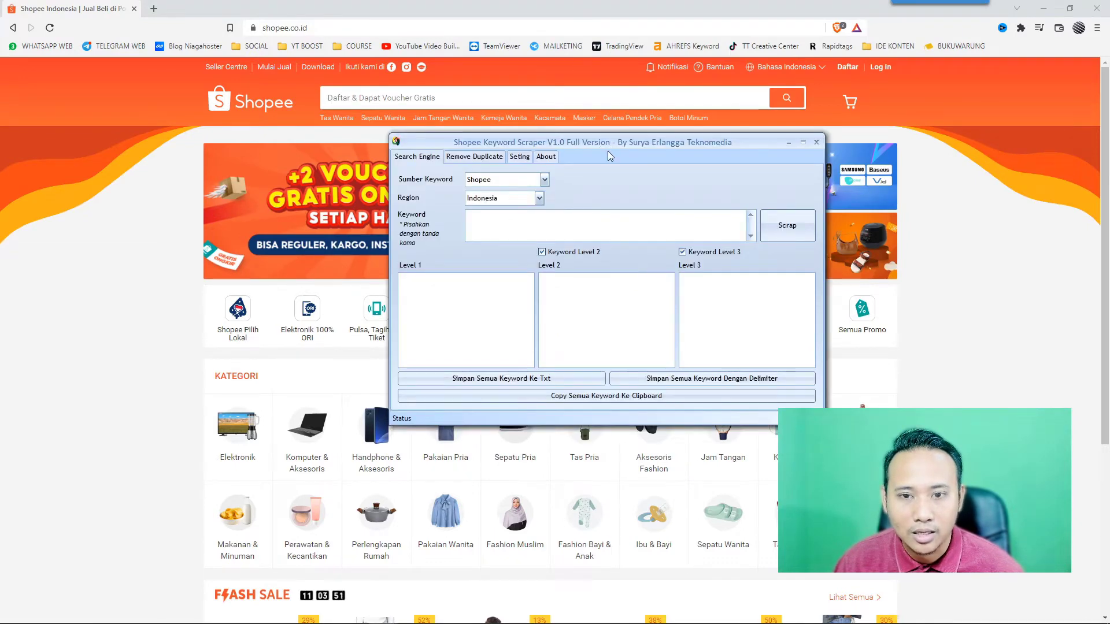
{"action": "left_click_drag", "start_coordinate": [606, 141], "coordinate": [619, 194]}
{"action": "left_click", "coordinate": [543, 281]}
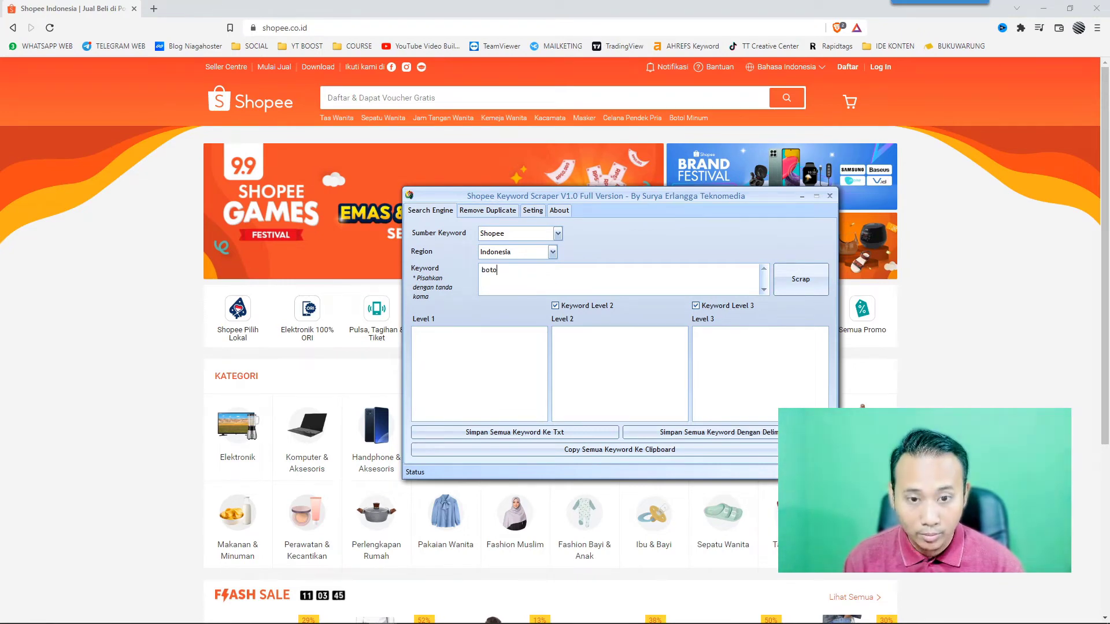
{"action": "type", "text": "botol minum"}
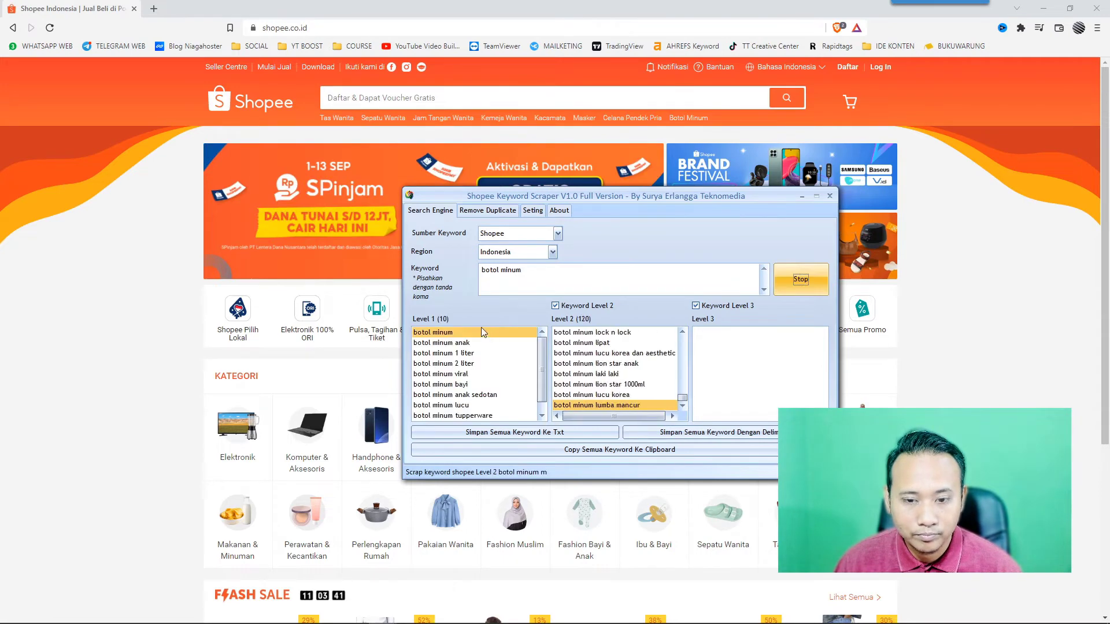
Launch a further scraper instance, check Shopee's search suggestions and popular terms, and scrape the keyword "jam tangan wanita"
{"action": "left_click", "coordinate": [182, 614]}
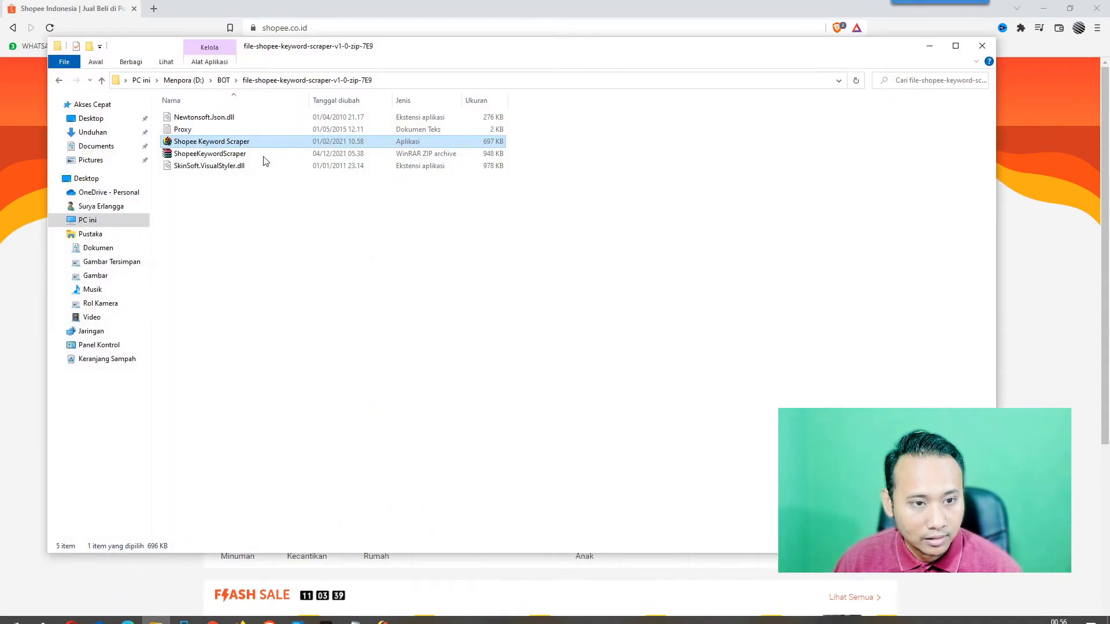
{"action": "left_click", "coordinate": [927, 50]}
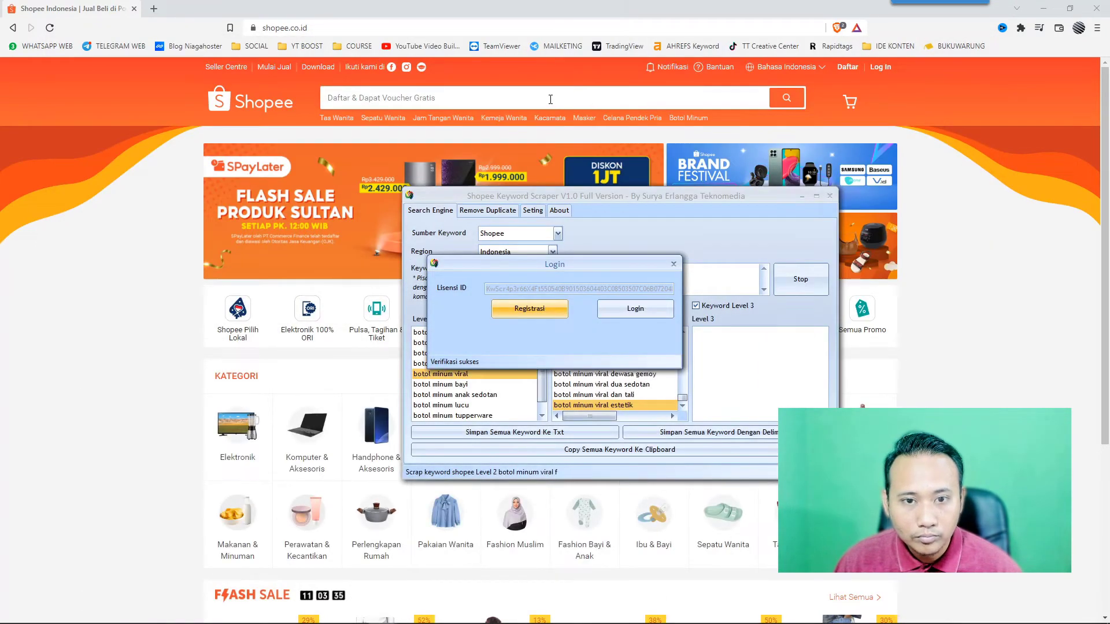
{"action": "left_click", "coordinate": [549, 100]}
{"action": "left_click", "coordinate": [549, 99]}
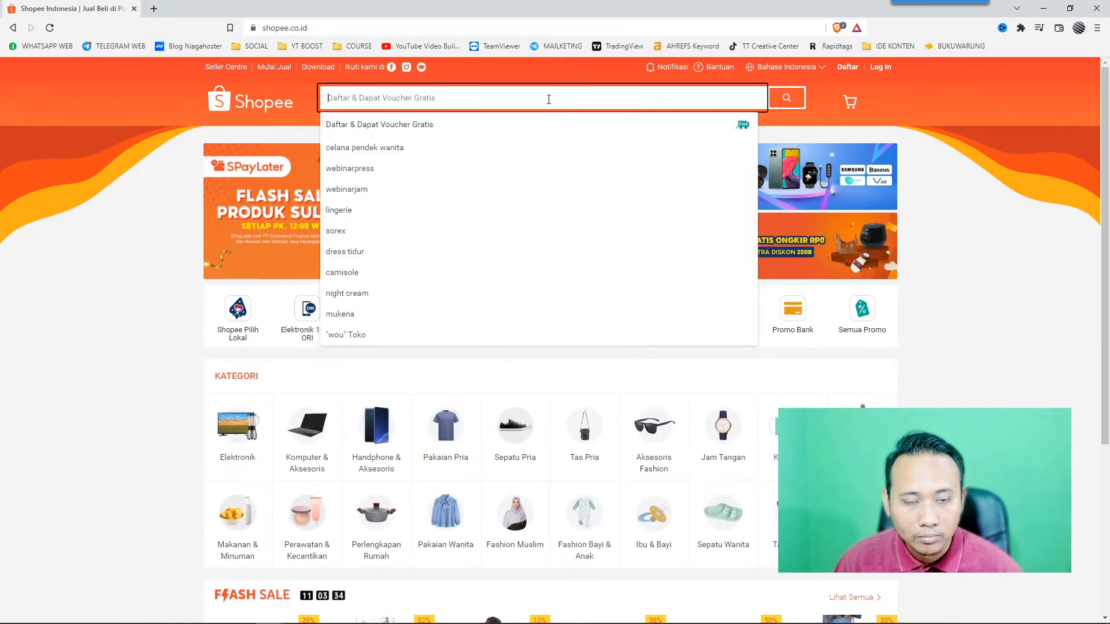
{"action": "left_click", "coordinate": [924, 166]}
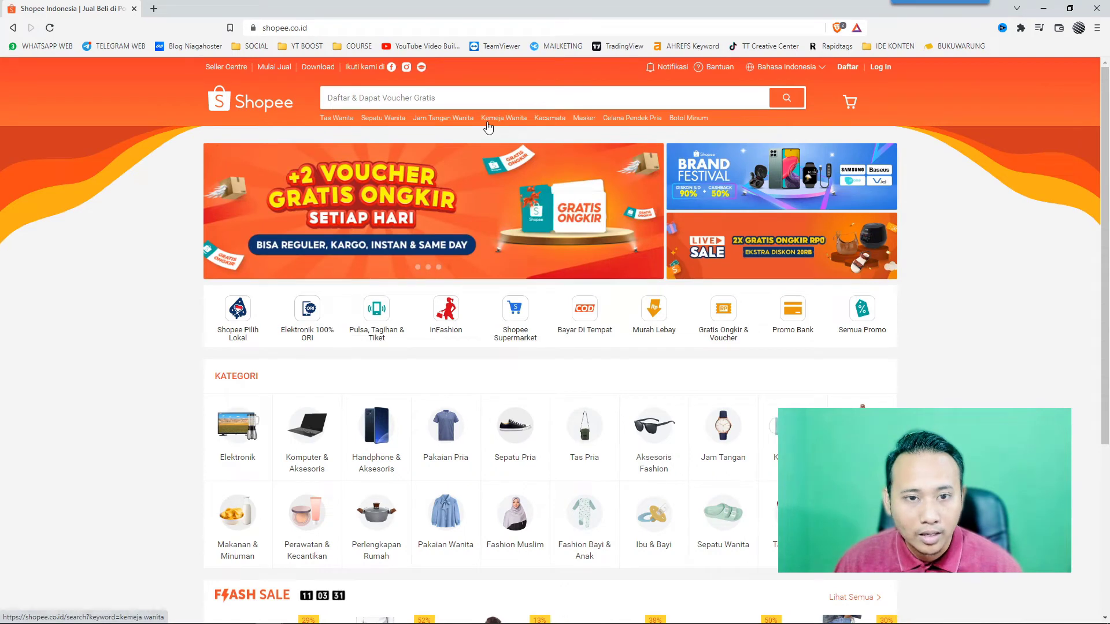
{"action": "left_click", "coordinate": [632, 307]}
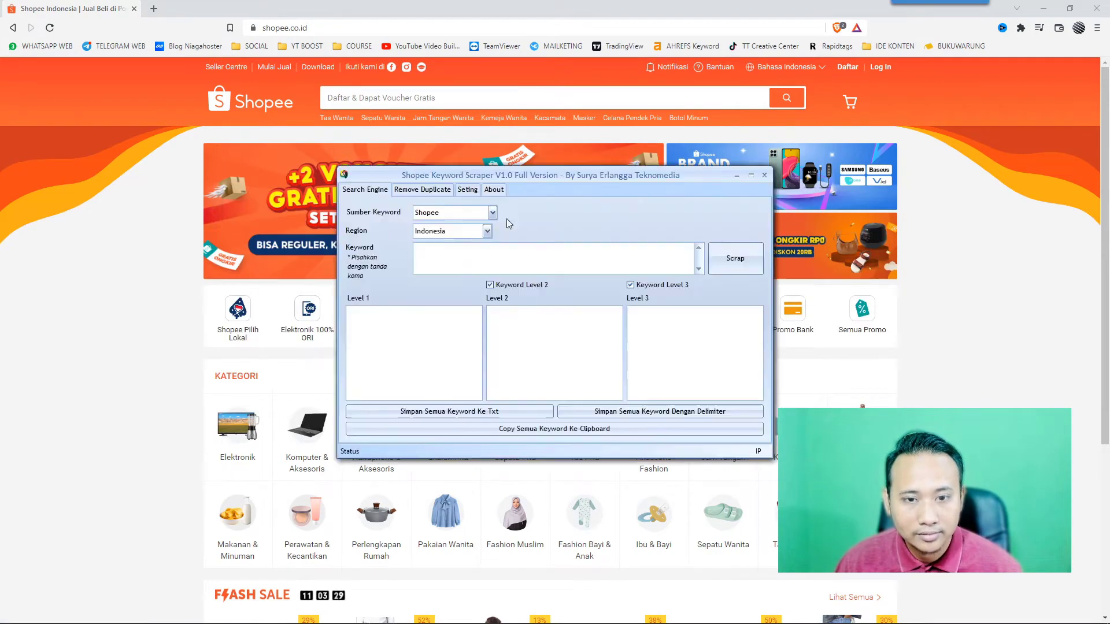
{"action": "type", "text": "jam tangan wanita"}
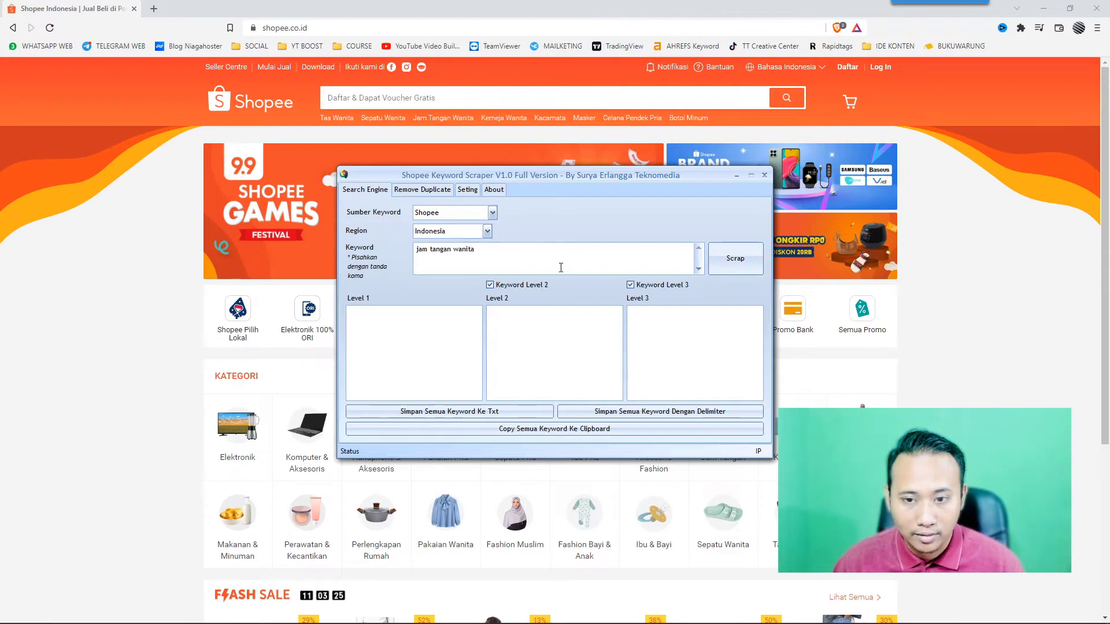
{"action": "left_click", "coordinate": [750, 262]}
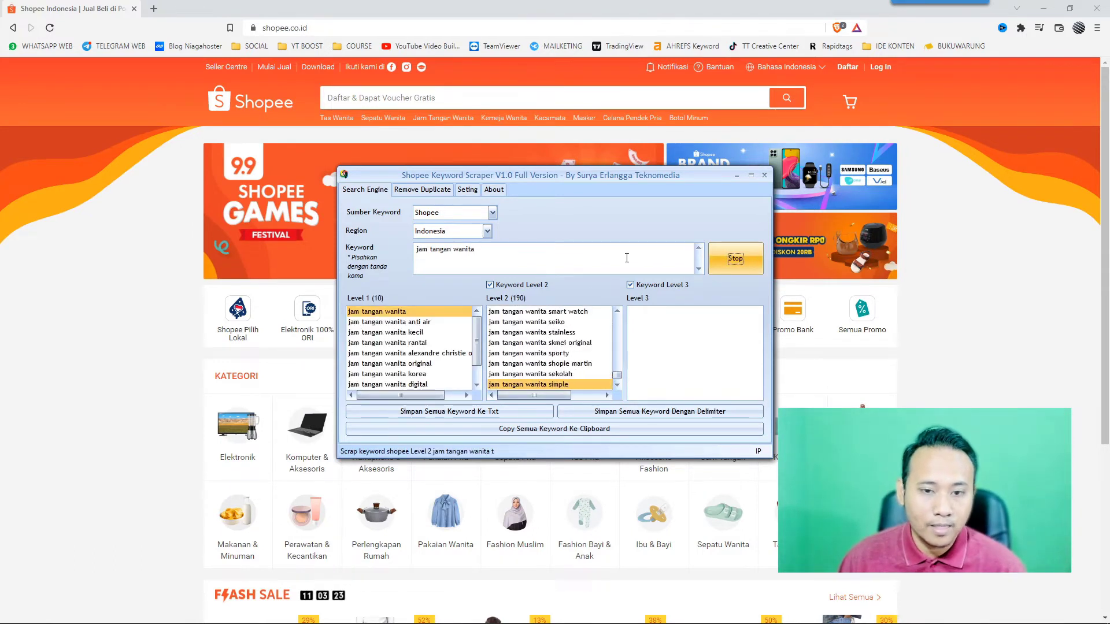
Minimise the browser and spread the five running scraper windows over the desktop in two rows, three above and two below
{"action": "left_click", "coordinate": [1044, 10]}
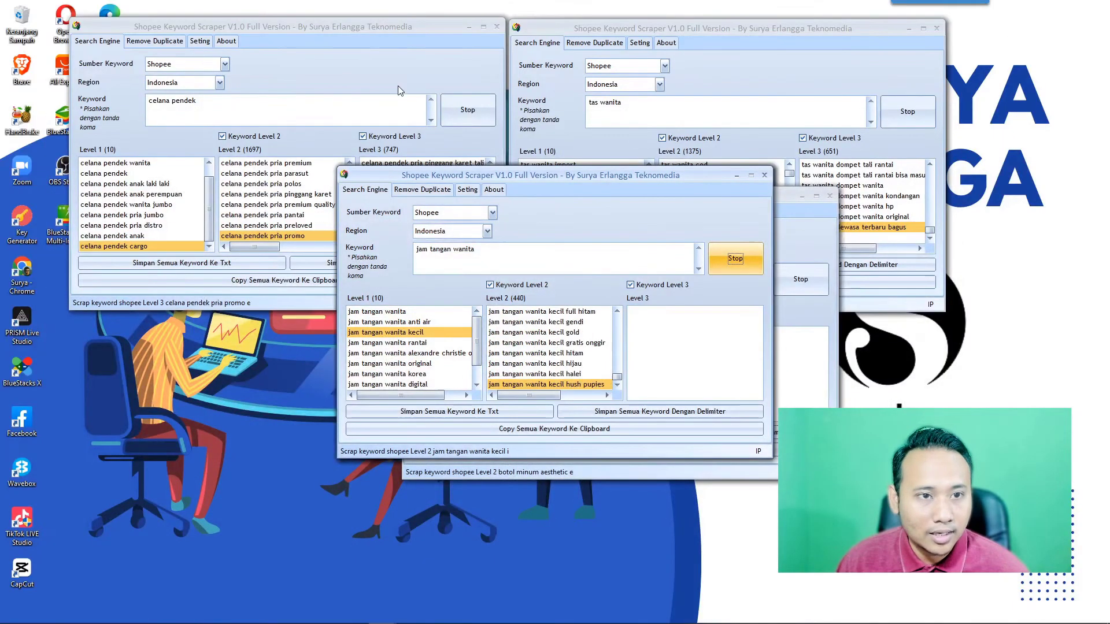
{"action": "left_click_drag", "start_coordinate": [395, 24], "coordinate": [329, 8]}
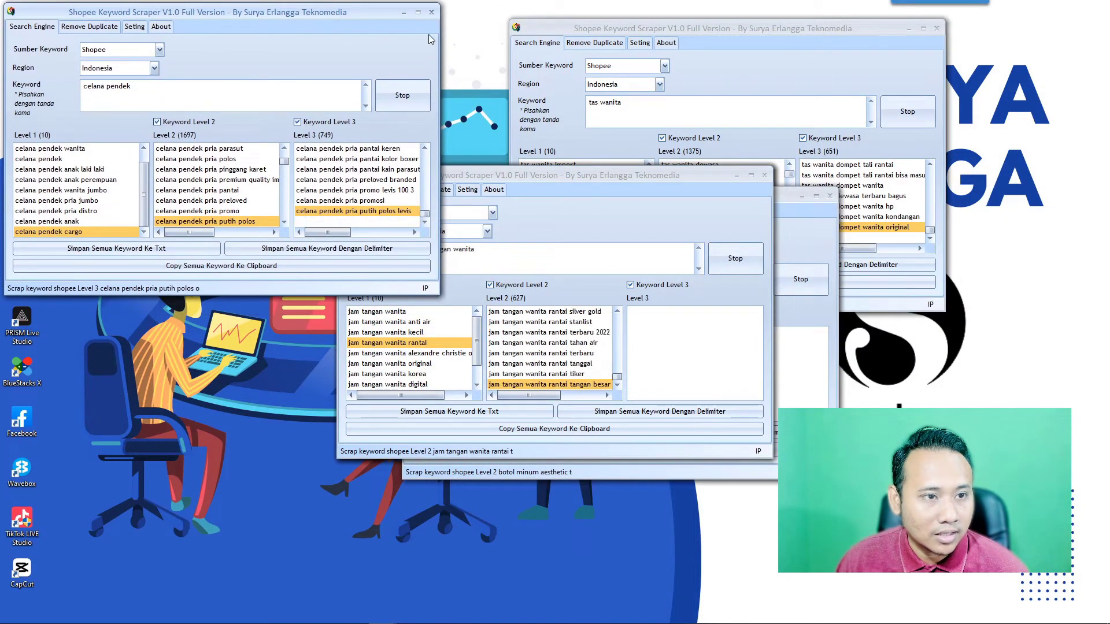
{"action": "left_click_drag", "start_coordinate": [626, 31], "coordinate": [558, 14]}
{"action": "left_click", "coordinate": [609, 319]}
{"action": "left_click_drag", "start_coordinate": [601, 182], "coordinate": [315, 329]}
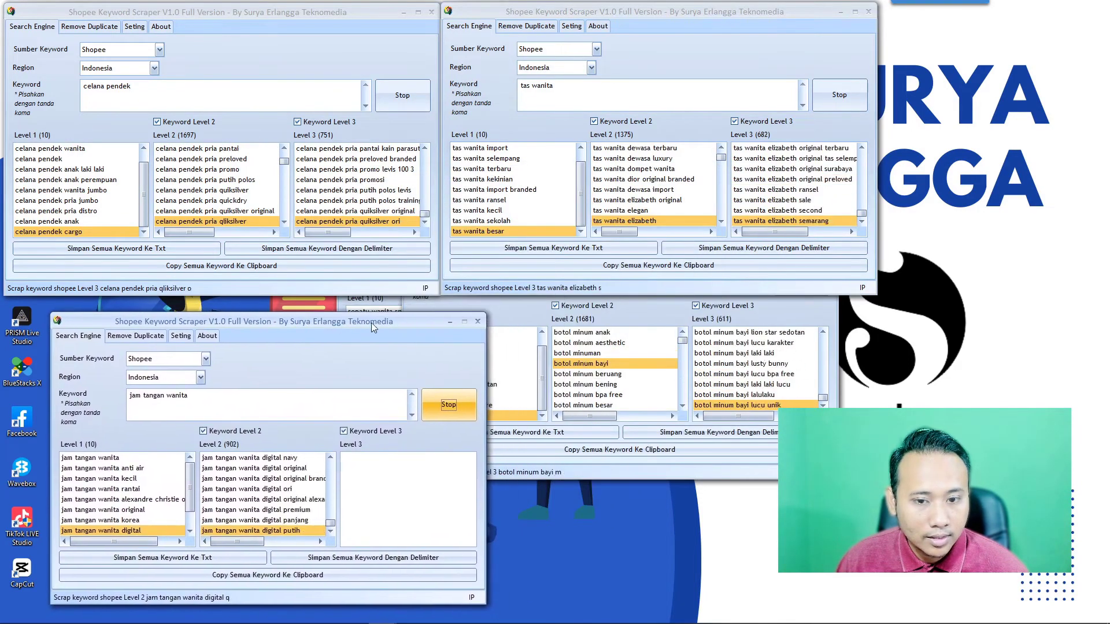
{"action": "left_click", "coordinate": [498, 306]}
{"action": "left_click_drag", "start_coordinate": [589, 197], "coordinate": [855, 15]}
{"action": "left_click", "coordinate": [647, 445]}
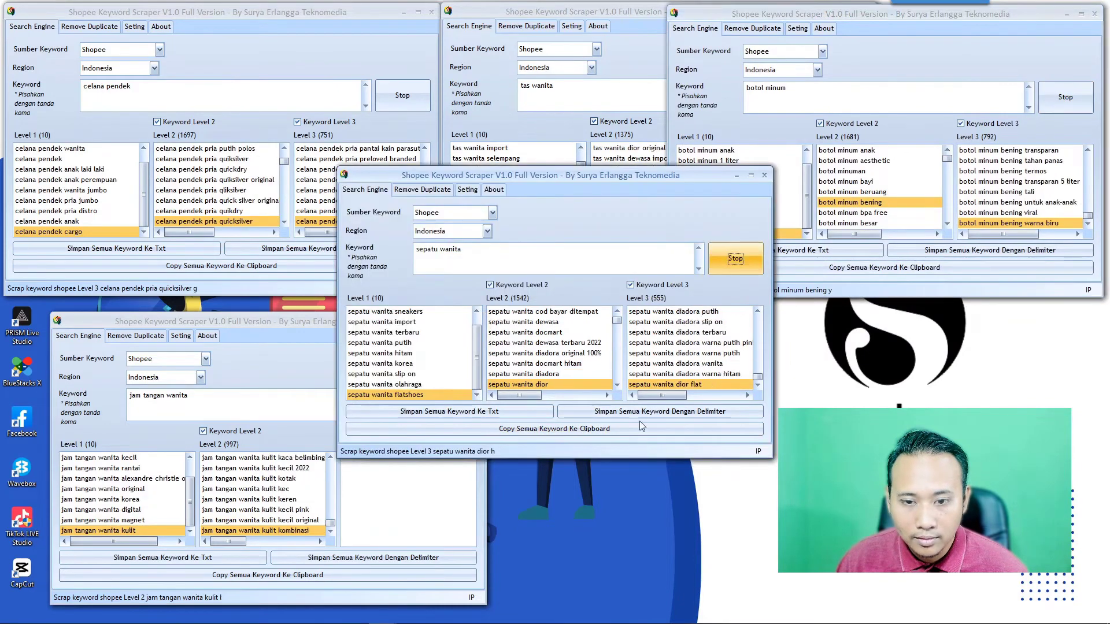
{"action": "left_click_drag", "start_coordinate": [593, 175], "coordinate": [922, 312]}
{"action": "left_click_drag", "start_coordinate": [407, 324], "coordinate": [363, 314]}
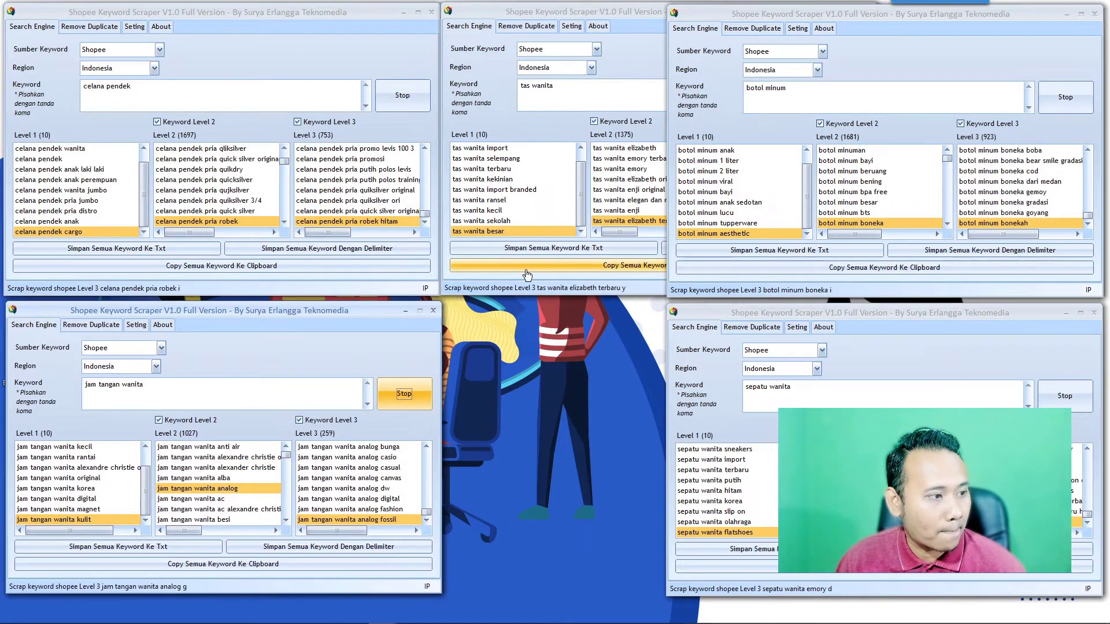
Launch and log in to a sixth Shopee Keyword Scraper instance from the program folder, and minimise the folder window
{"action": "left_click", "coordinate": [382, 612]}
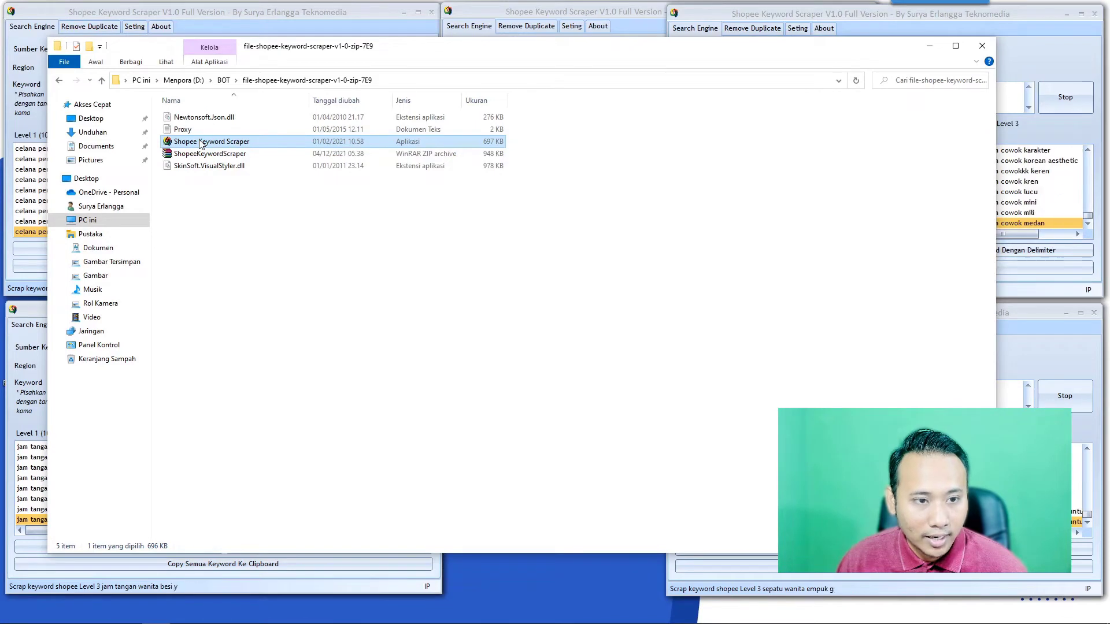
{"action": "double_click", "coordinate": [455, 144]}
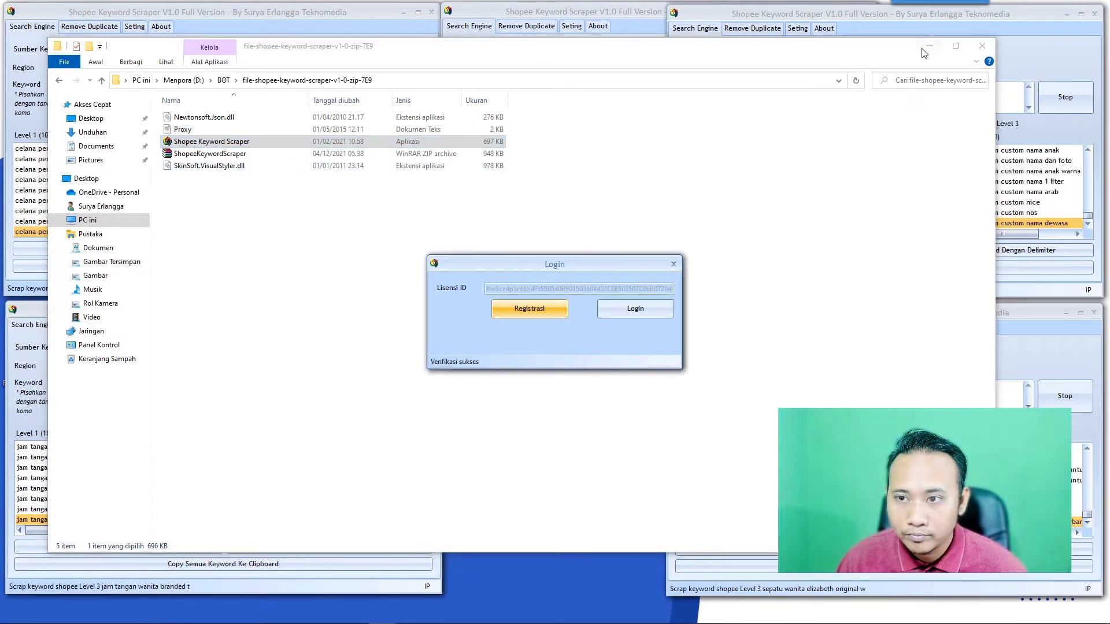
{"action": "left_click", "coordinate": [654, 311]}
{"action": "left_click", "coordinate": [929, 46]}
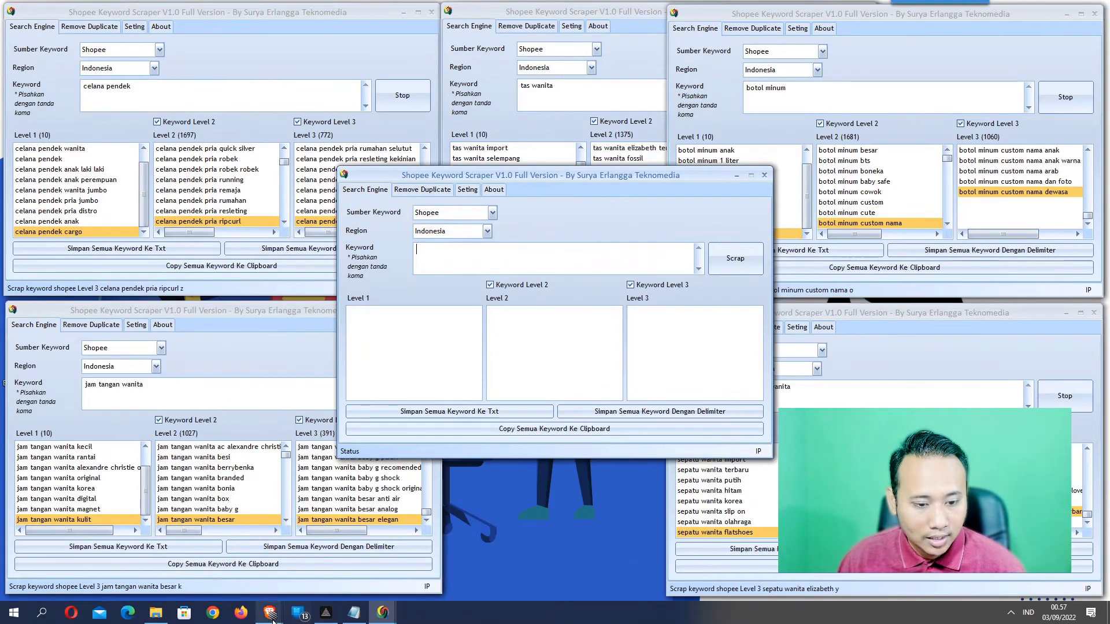
Browse the recommendations and best-selling products on the Shopee home page for another keyword idea
{"action": "mouse_move", "coordinate": [269, 612]}
{"action": "left_click", "coordinate": [351, 528]}
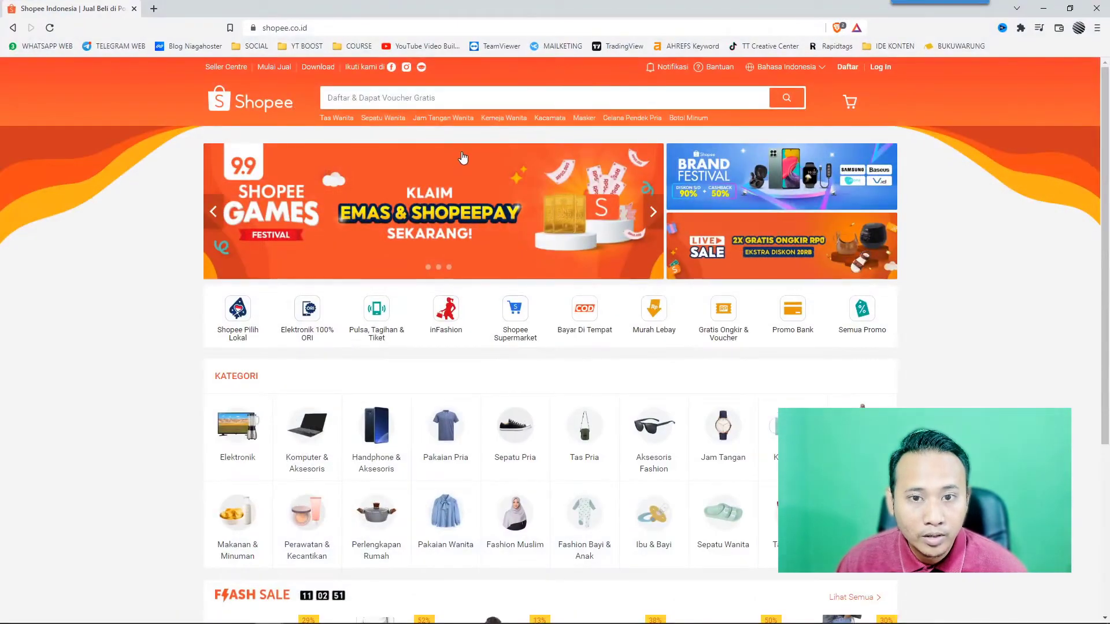
{"action": "scroll", "coordinate": [479, 277], "scroll_direction": "down", "scroll_amount": 13}
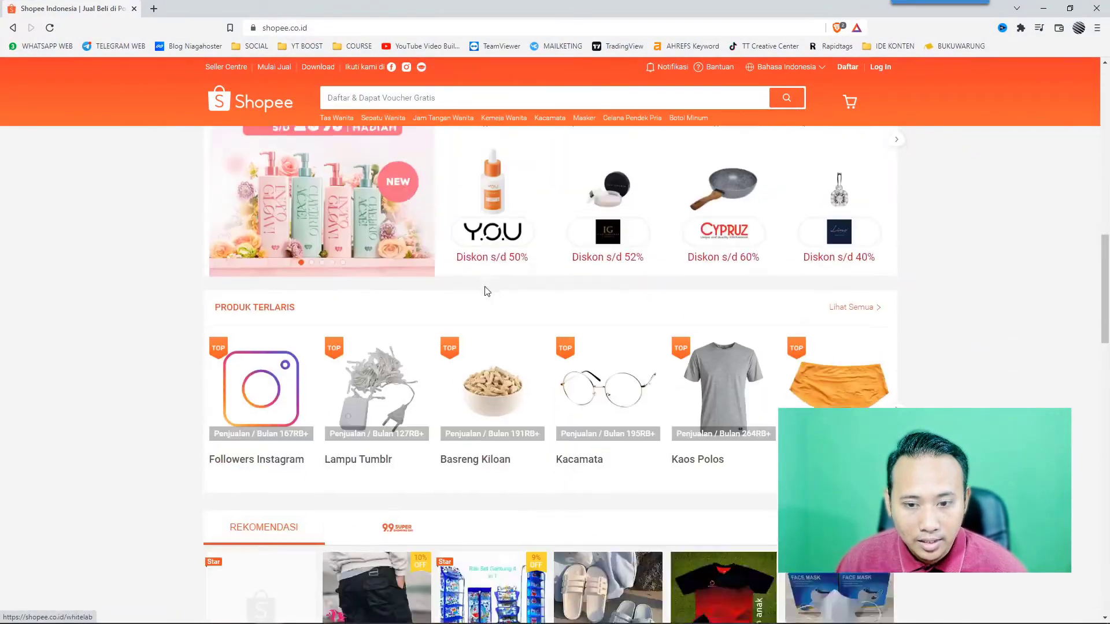
{"action": "scroll", "coordinate": [486, 291], "scroll_direction": "down", "scroll_amount": 15}
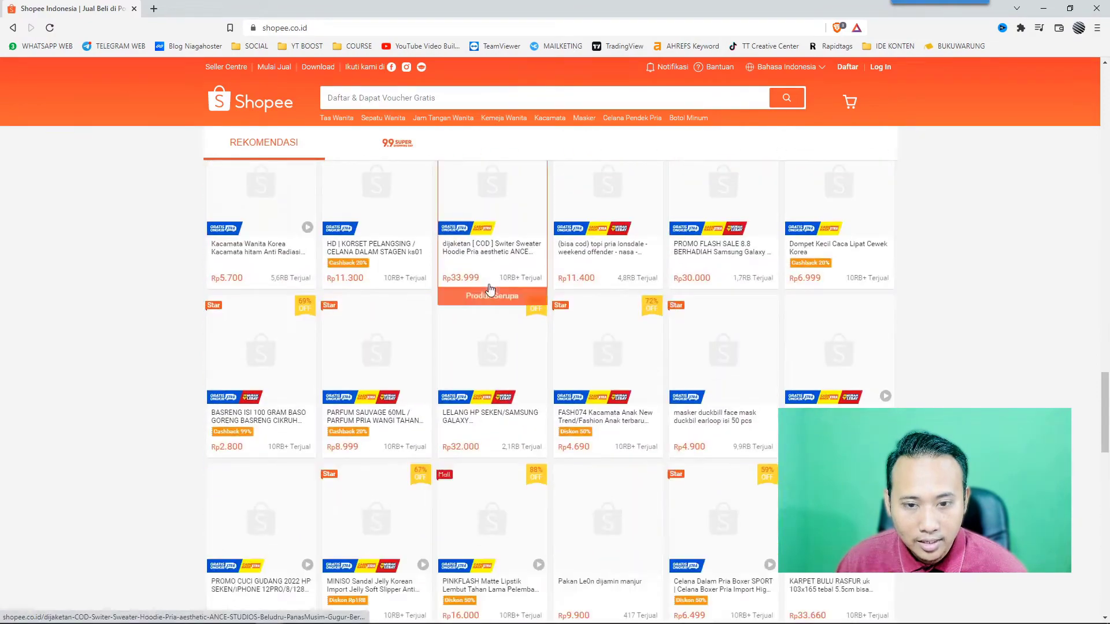
{"action": "scroll", "coordinate": [489, 289], "scroll_direction": "down", "scroll_amount": 10}
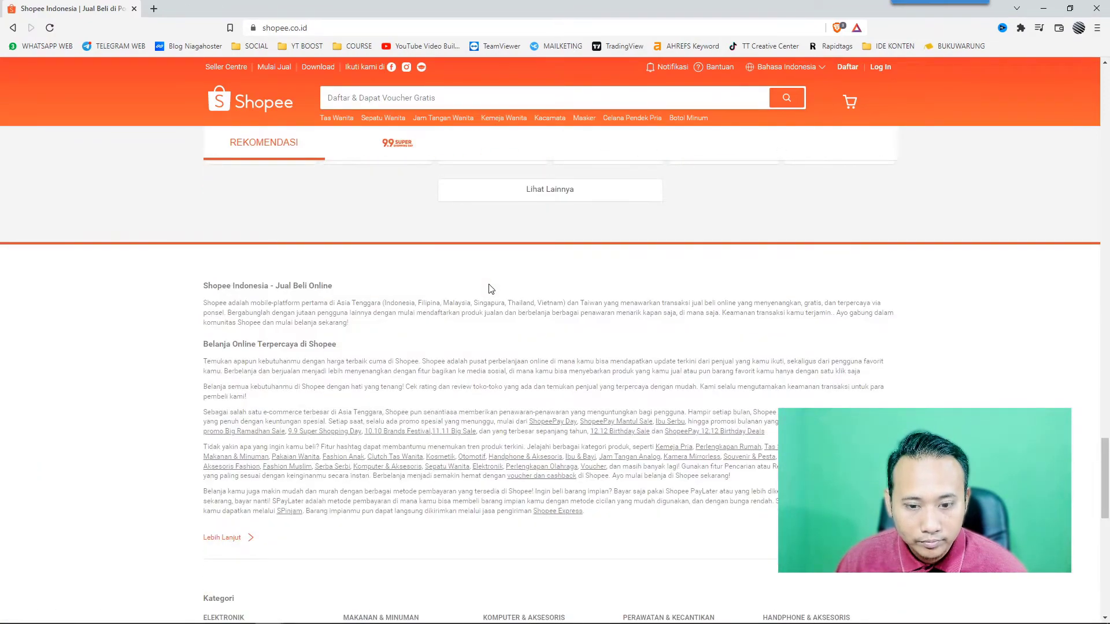
{"action": "scroll", "coordinate": [489, 289], "scroll_direction": "up", "scroll_amount": 10}
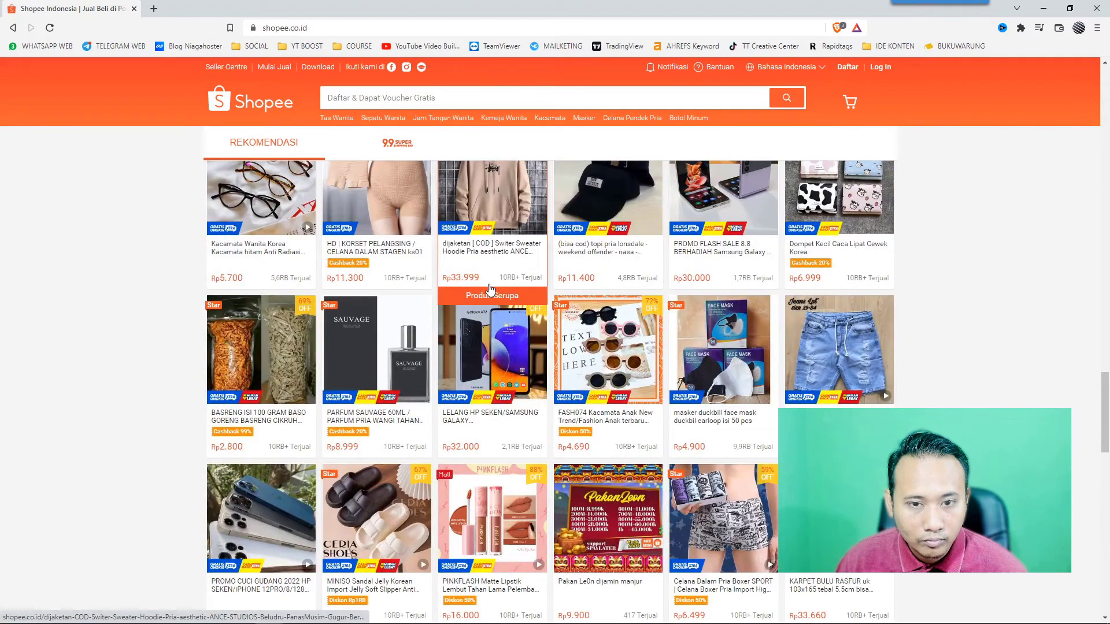
{"action": "scroll", "coordinate": [489, 289], "scroll_direction": "up", "scroll_amount": 1}
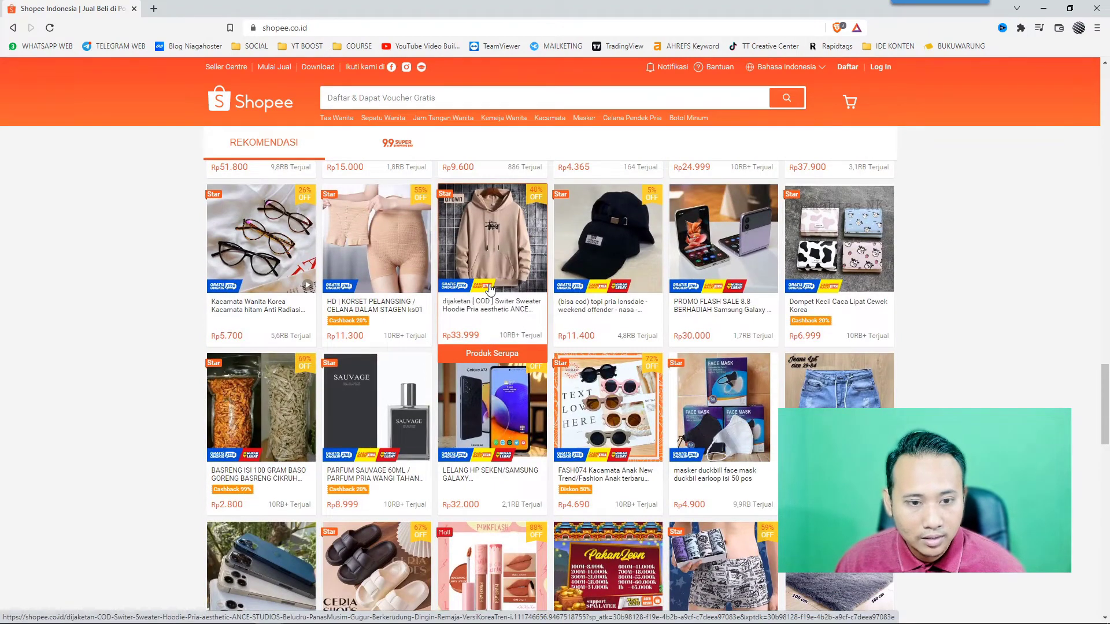
{"action": "scroll", "coordinate": [489, 289], "scroll_direction": "up", "scroll_amount": 6}
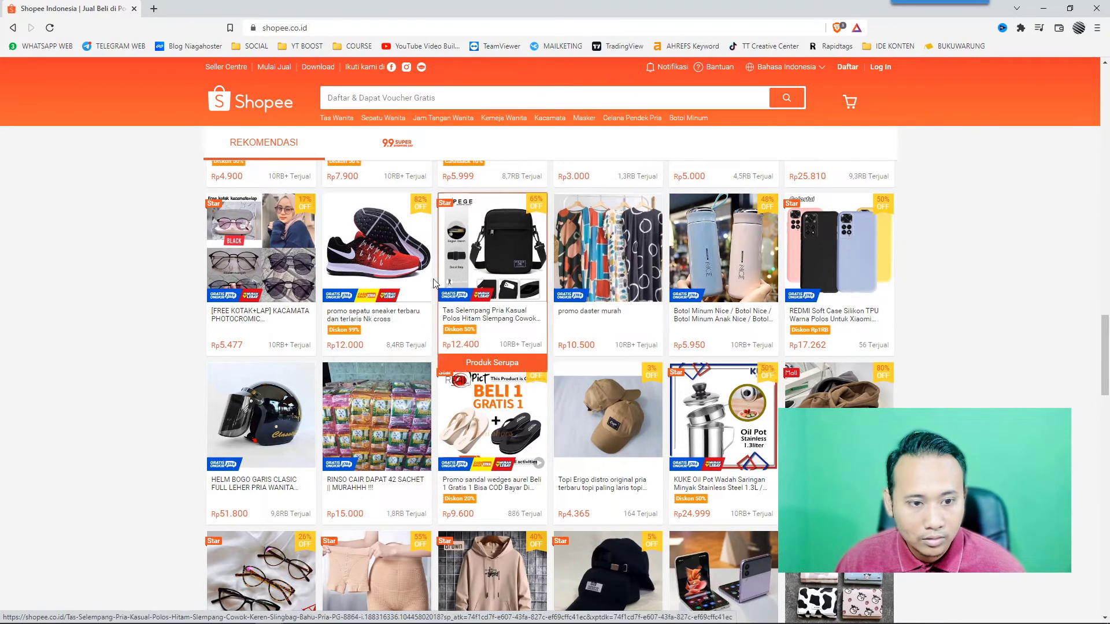
{"action": "scroll", "coordinate": [372, 283], "scroll_direction": "up", "scroll_amount": 7}
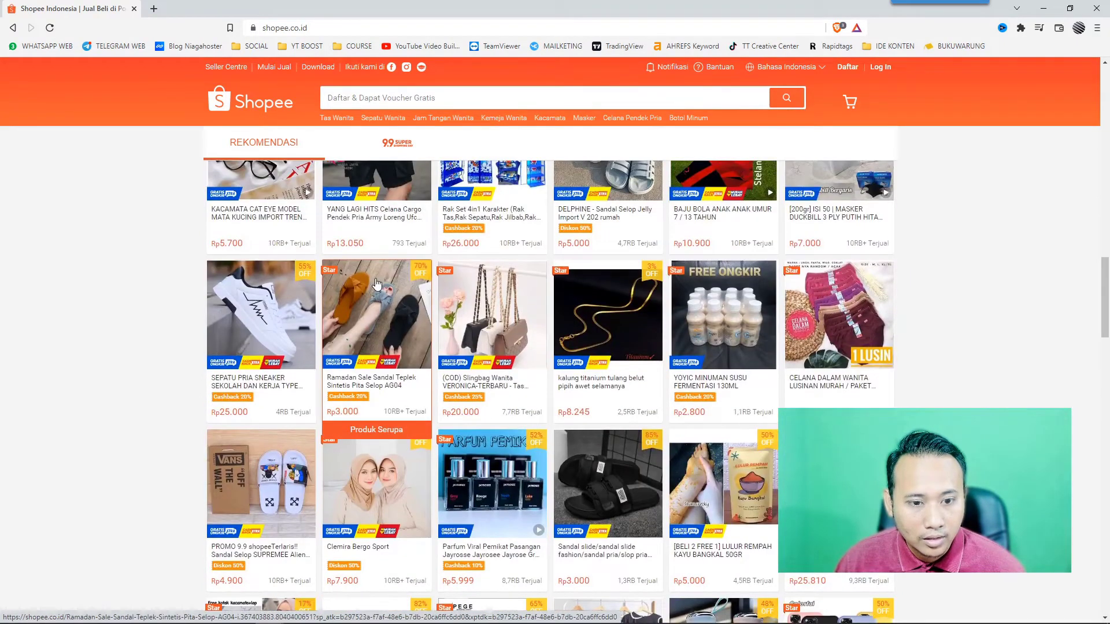
{"action": "scroll", "coordinate": [376, 283], "scroll_direction": "up", "scroll_amount": 7}
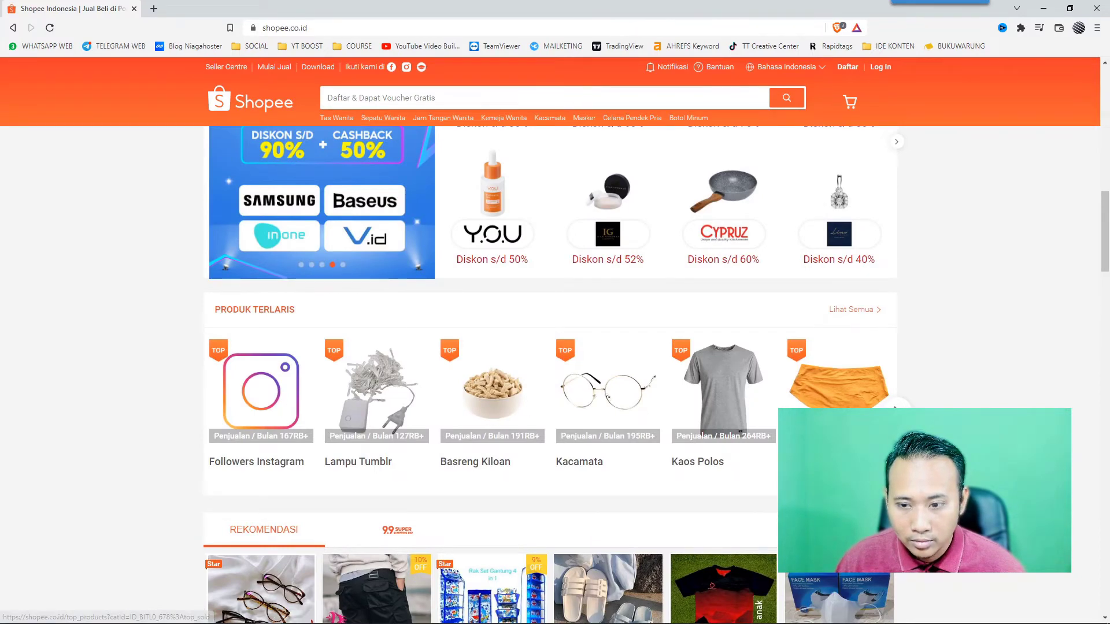
{"action": "left_click", "coordinate": [895, 410]}
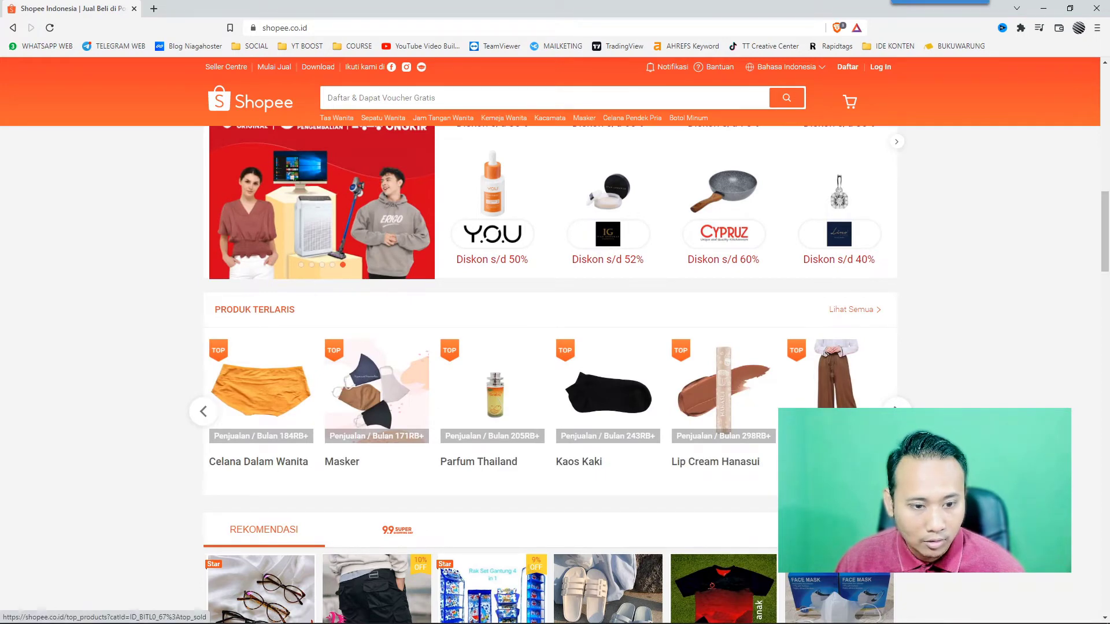
Enter "celana kulot wanita" as the keyword in the empty scraper window and check further best-selling products on Shopee
{"action": "key", "text": "alt+Tab"}
{"action": "type", "text": "celana k"}
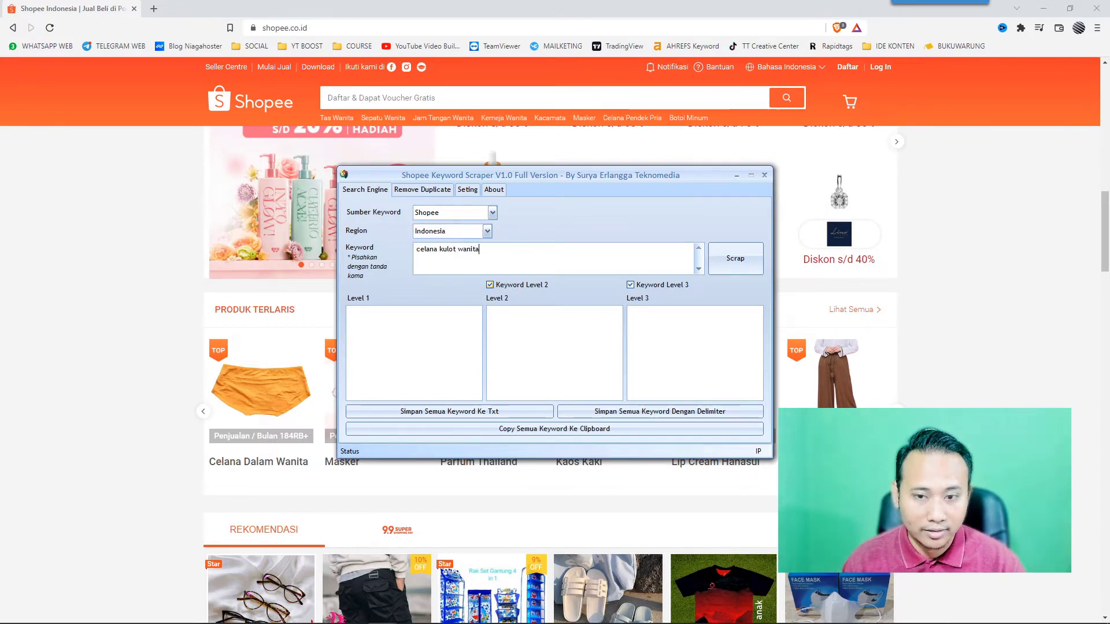
{"action": "left_click", "coordinate": [896, 411]}
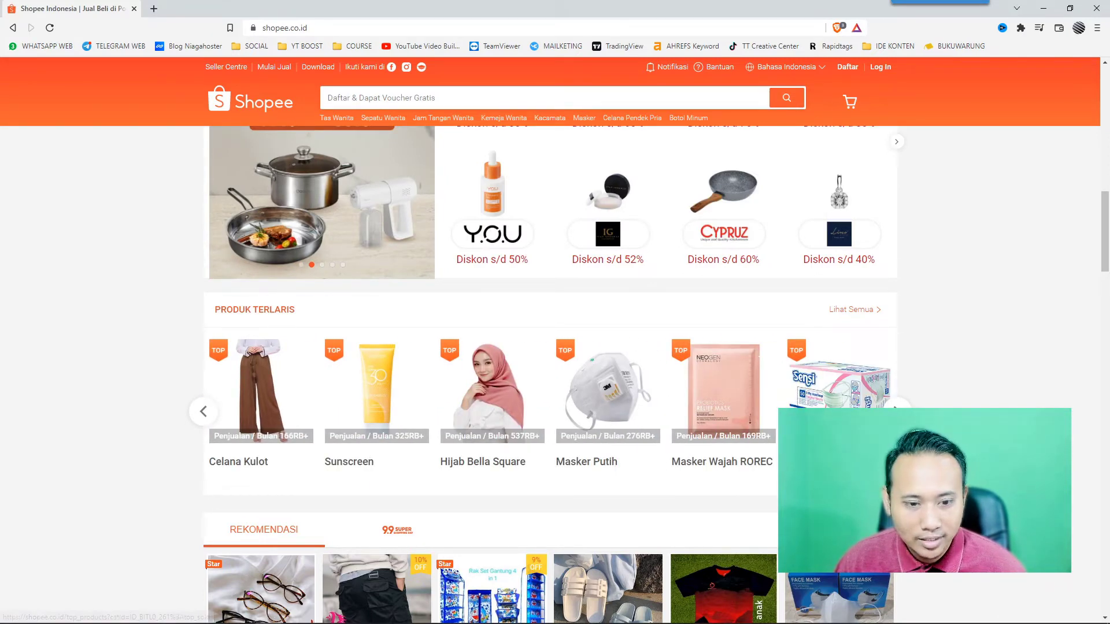
{"action": "left_click", "coordinate": [896, 411]}
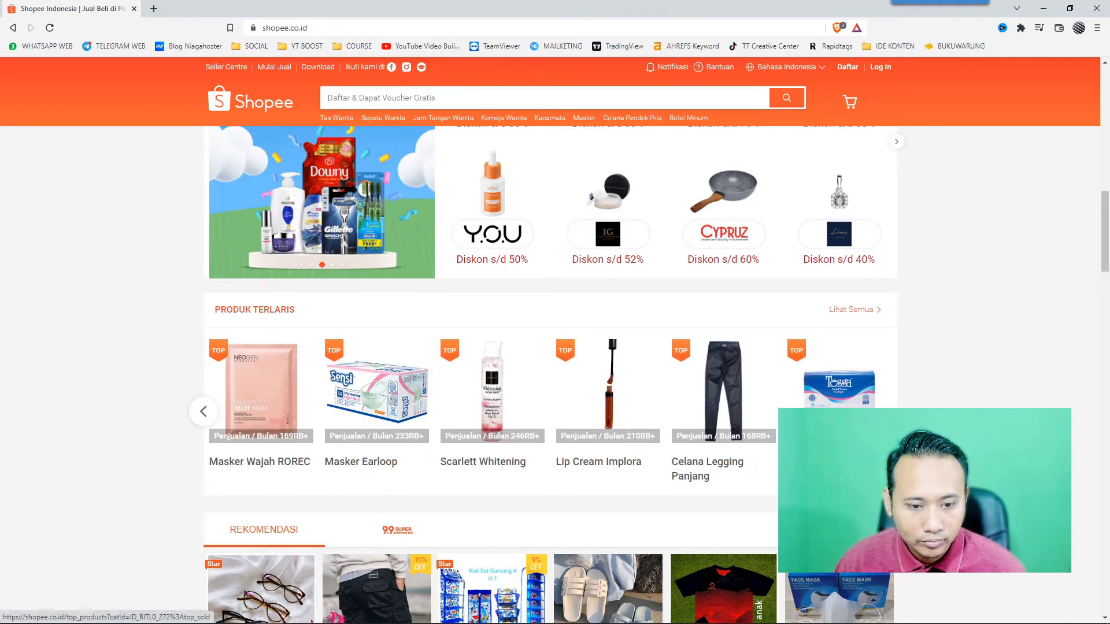
{"action": "key", "text": "alt+Tab"}
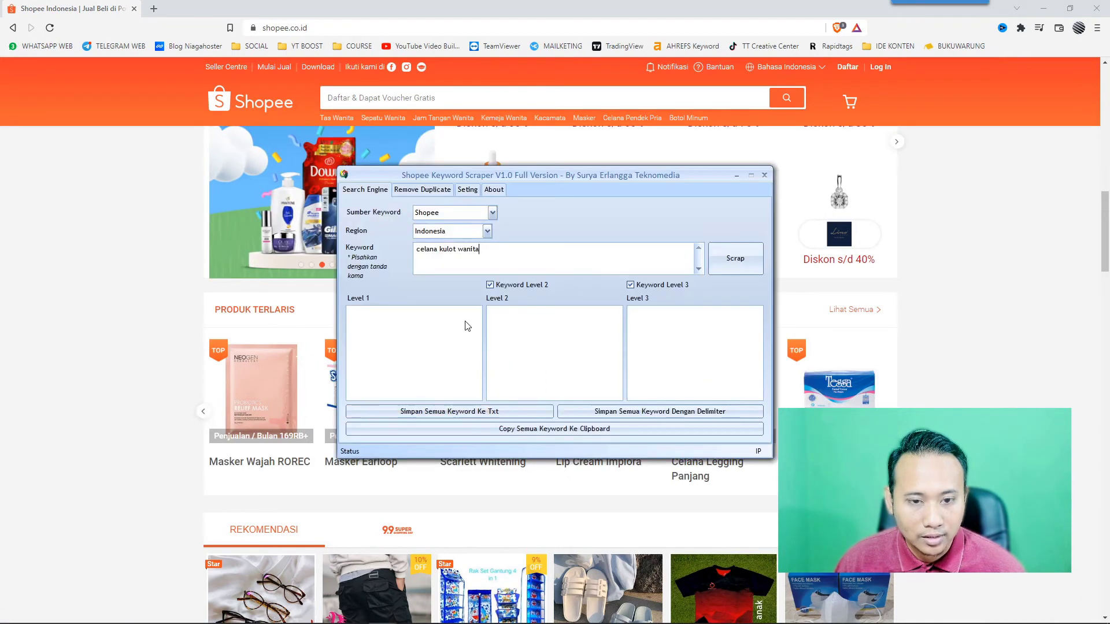
{"action": "key", "text": "alt+Tab"}
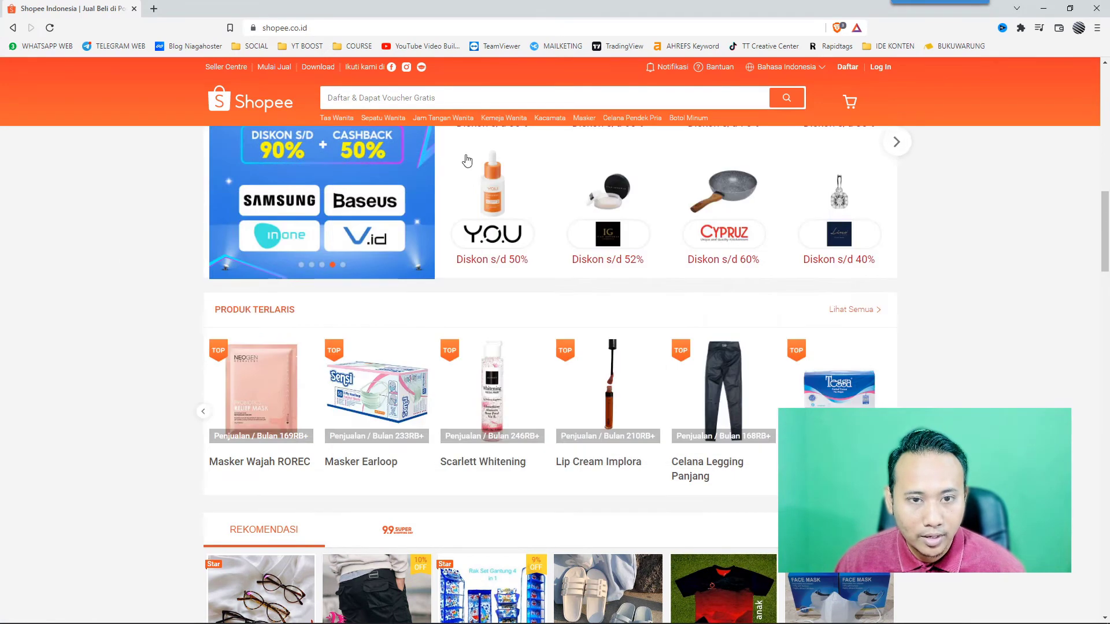
Set the keyword to "lipstick" in the sixth scraper window and start scraping it
{"action": "key", "text": "alt+Tab"}
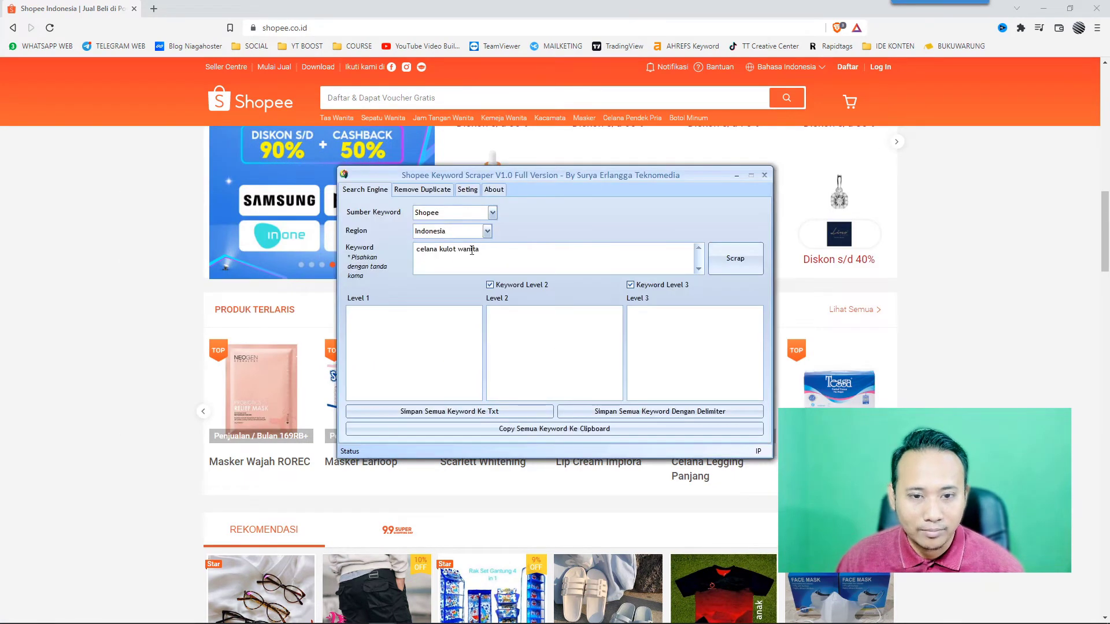
{"action": "type", "text": "lipstick"}
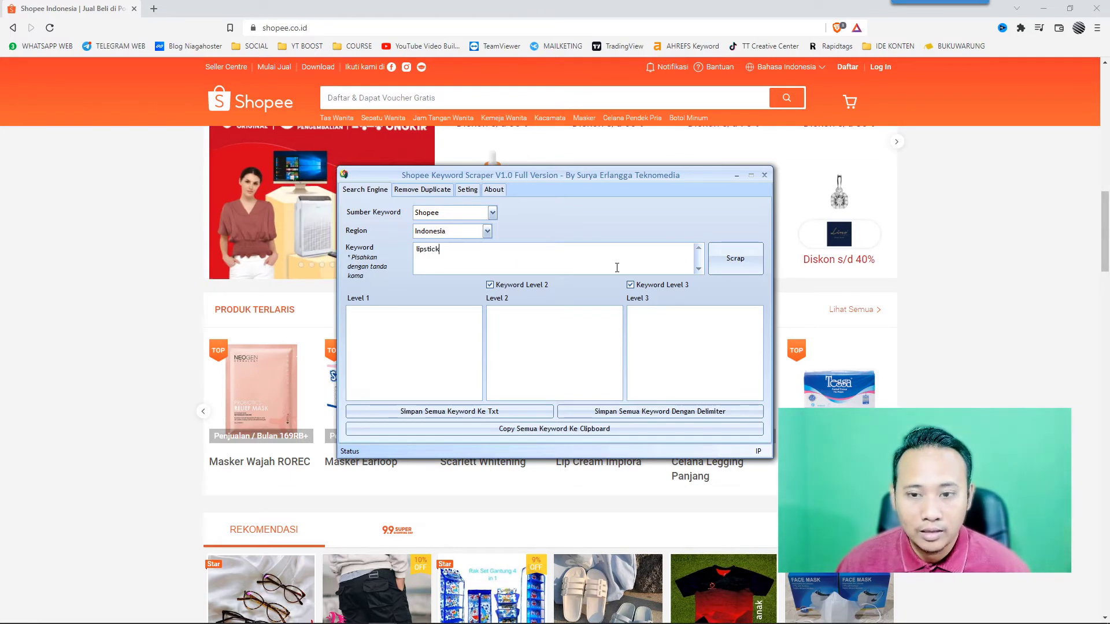
{"action": "left_click", "coordinate": [734, 263]}
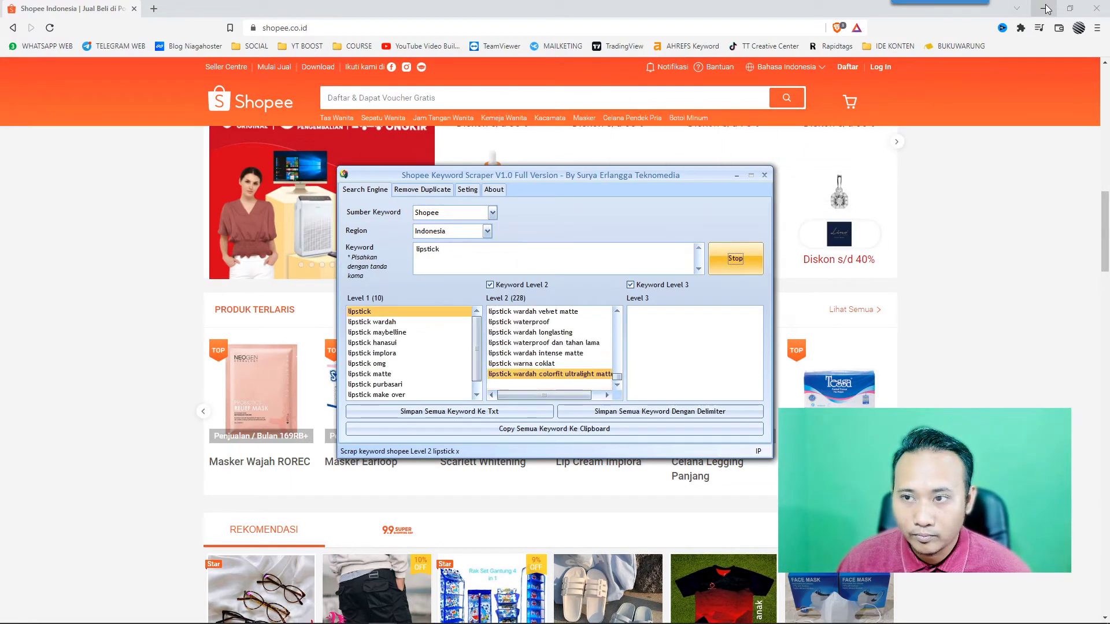
Minimise the browser and arrange the "lipstick" scraper window in the middle of the lower row, with the "tas wanita" window directly above it
{"action": "left_click", "coordinate": [1043, 8]}
{"action": "left_click_drag", "start_coordinate": [595, 174], "coordinate": [616, 314]}
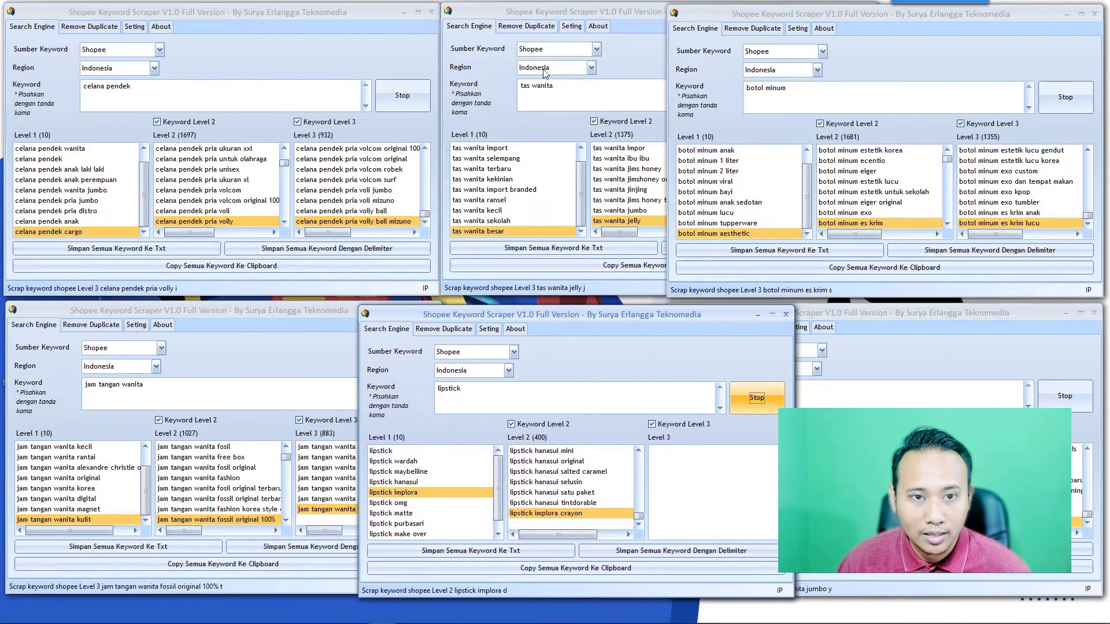
{"action": "left_click_drag", "start_coordinate": [594, 9], "coordinate": [511, 15]}
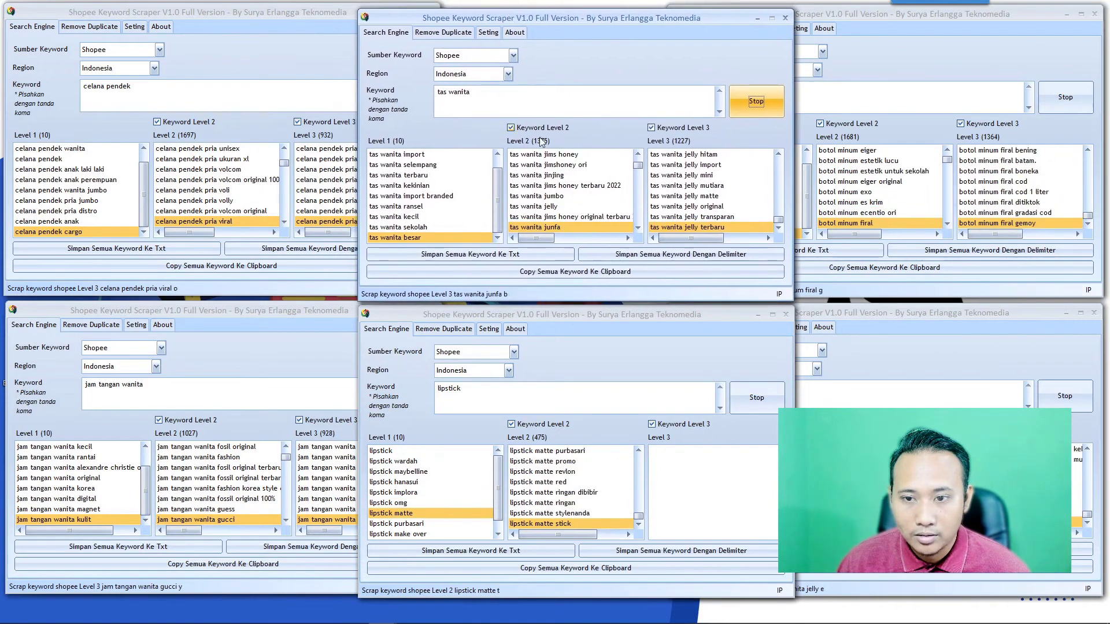
Bring each of the six running scraper windows to the front in turn to check its scraping progress
{"action": "left_click", "coordinate": [217, 12]}
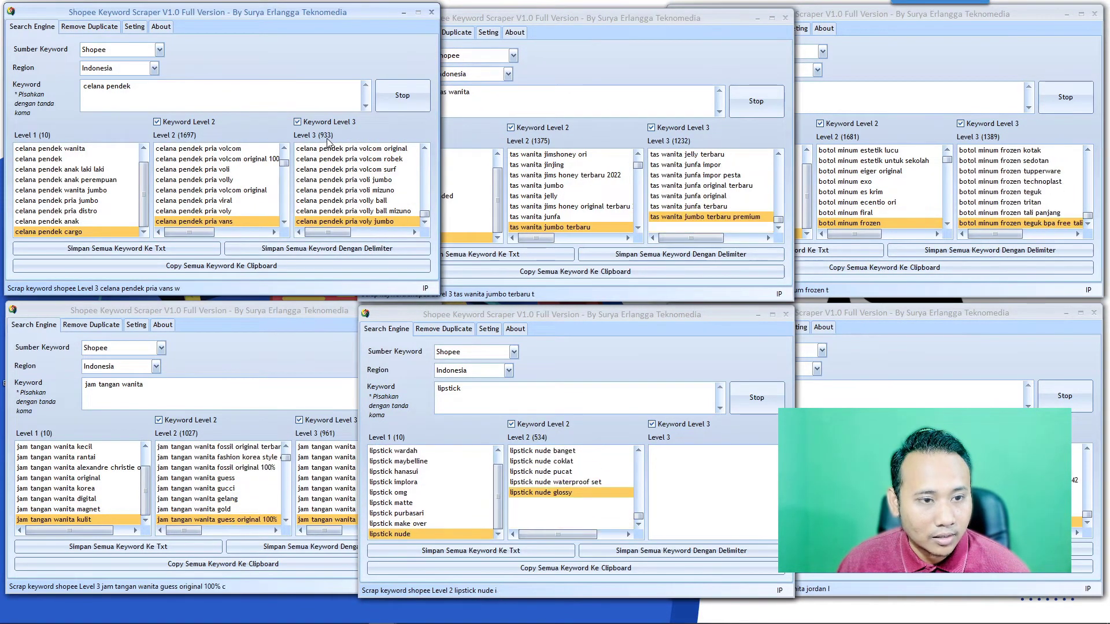
{"action": "left_click", "coordinate": [601, 130]}
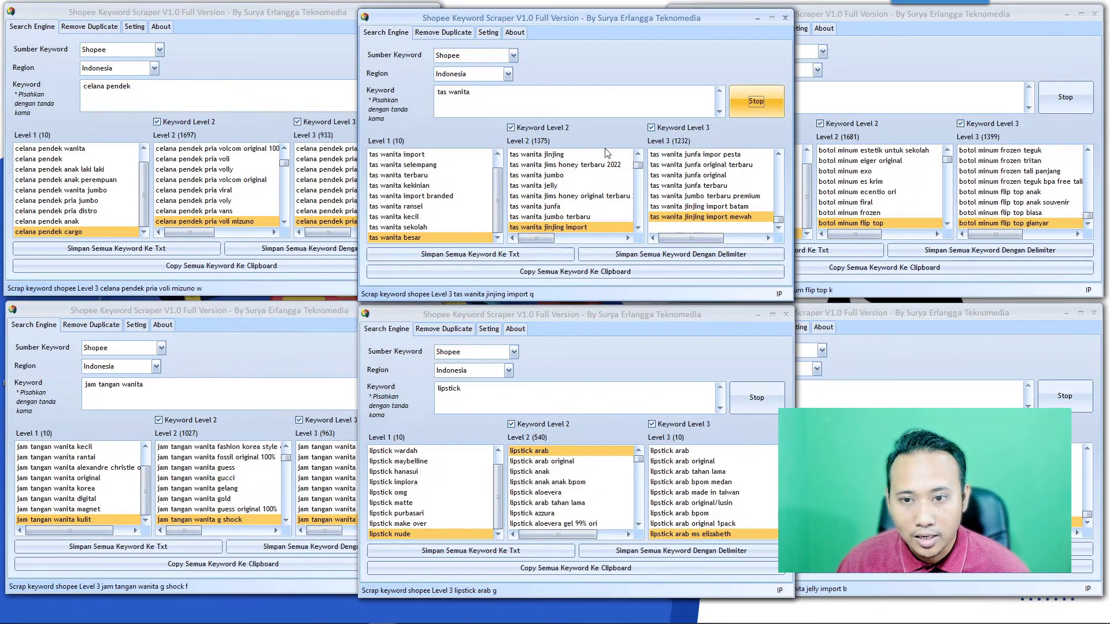
{"action": "left_click", "coordinate": [893, 140]}
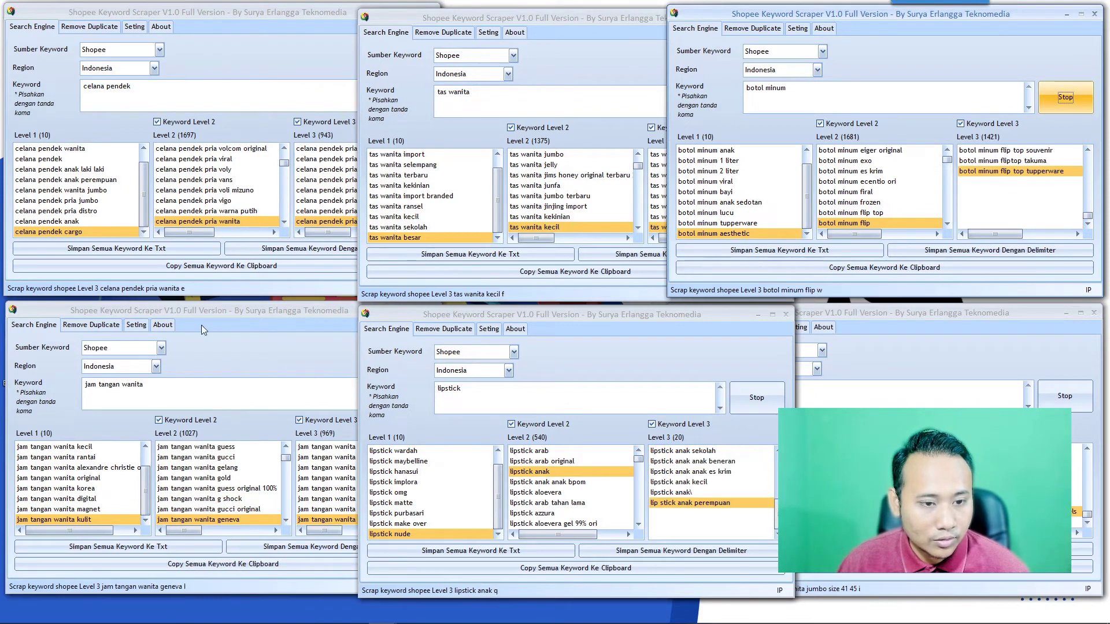
{"action": "left_click", "coordinate": [249, 320]}
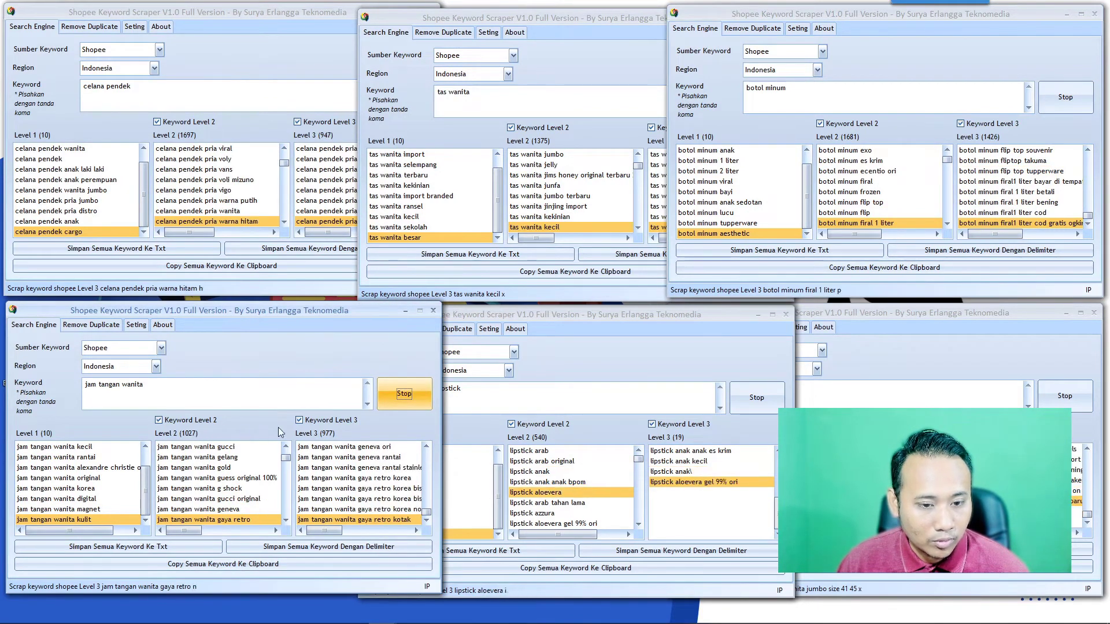
{"action": "left_click", "coordinate": [595, 433]}
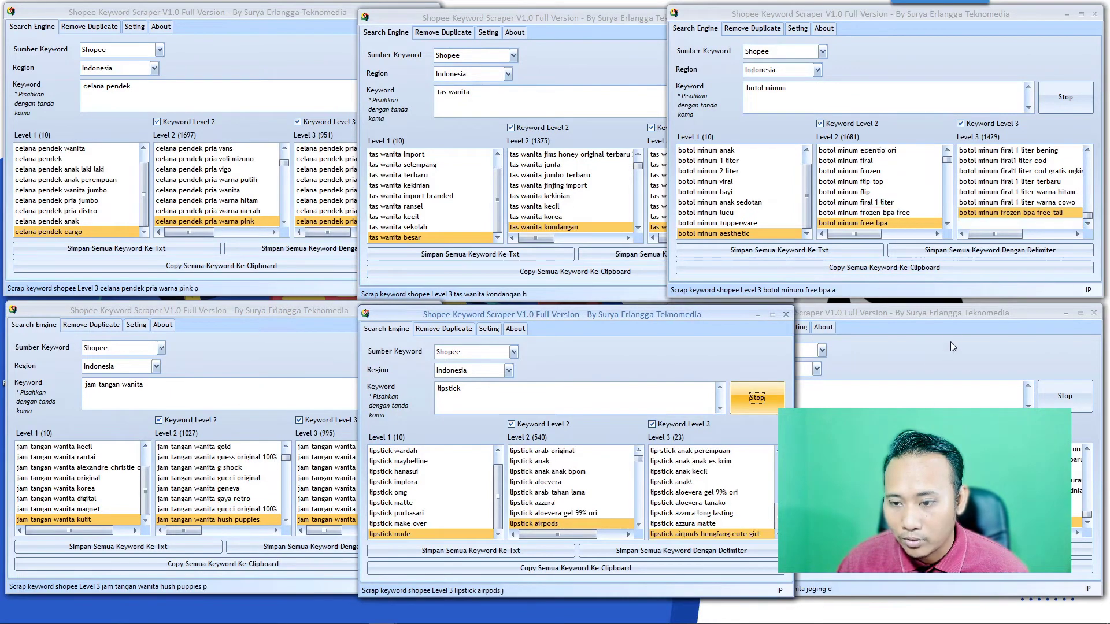
{"action": "left_click", "coordinate": [953, 317]}
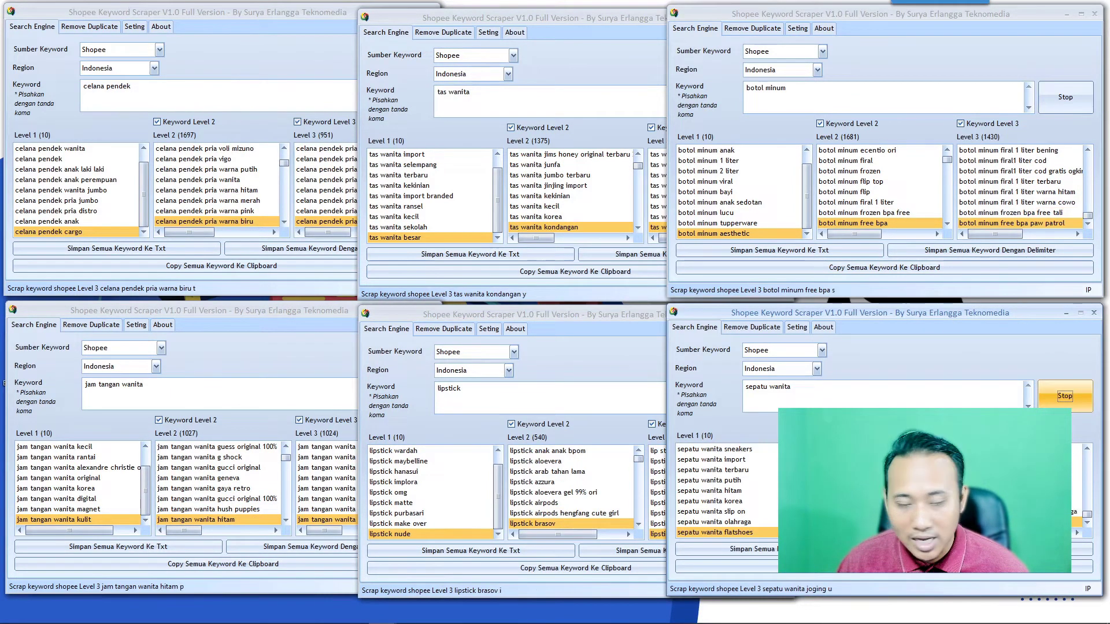